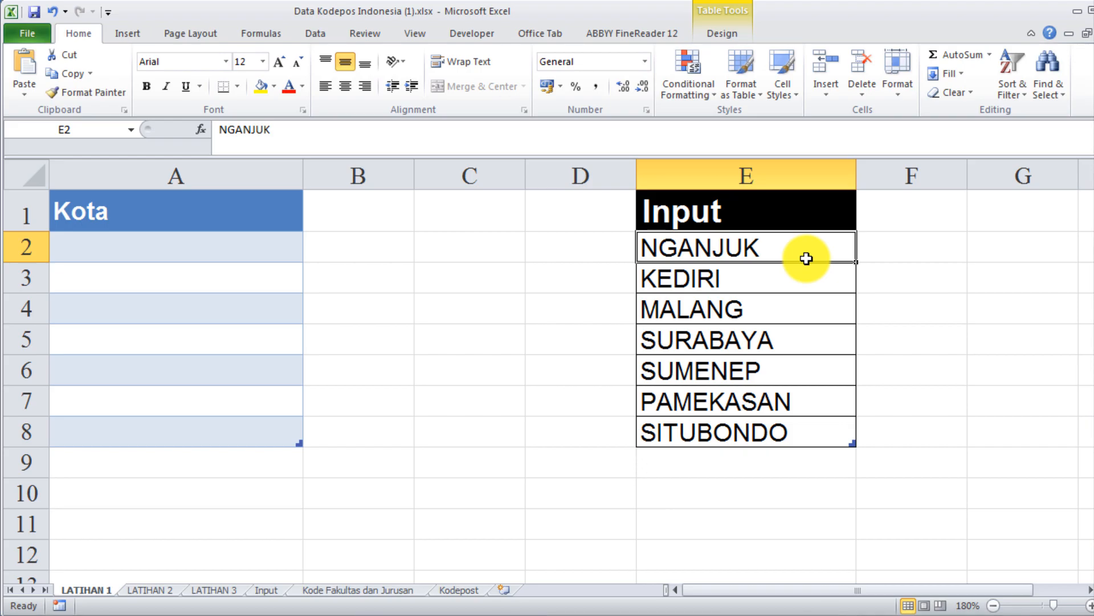
Step: Set data validation for the Kota cells A2:A8 to allow a List with the source =$E$2:$E$8
left_click(237, 246)
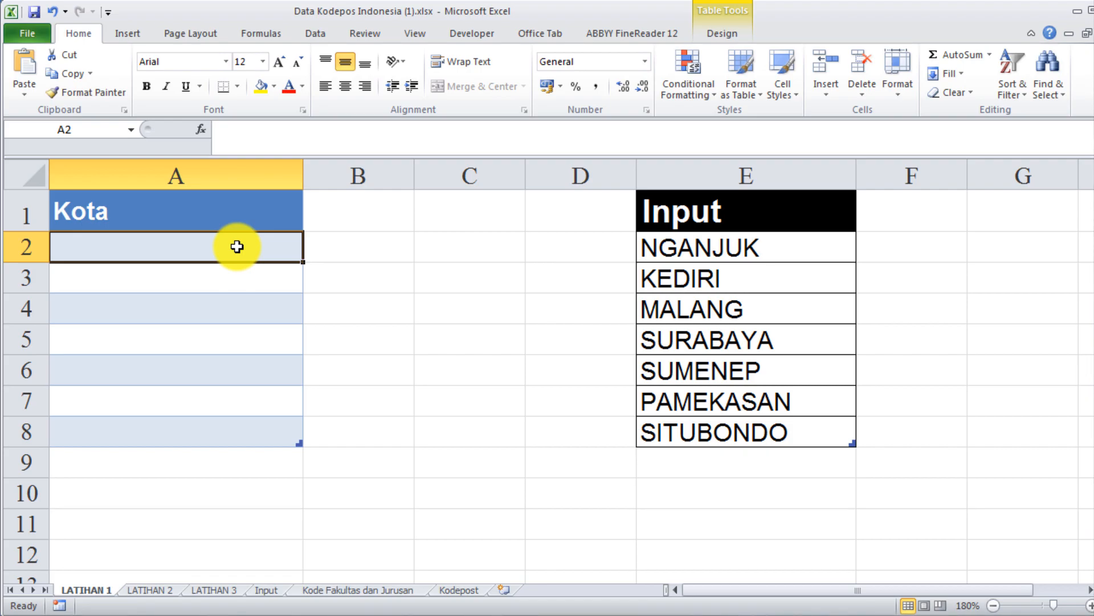
left_click_drag(234, 244, 226, 440)
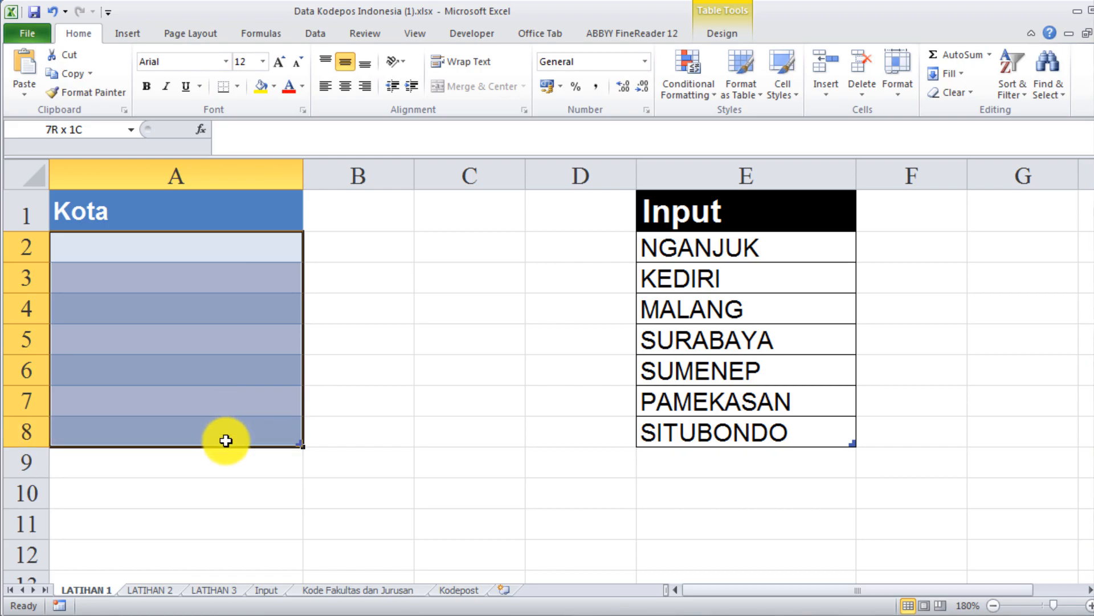
left_click_drag(226, 440, 224, 443)
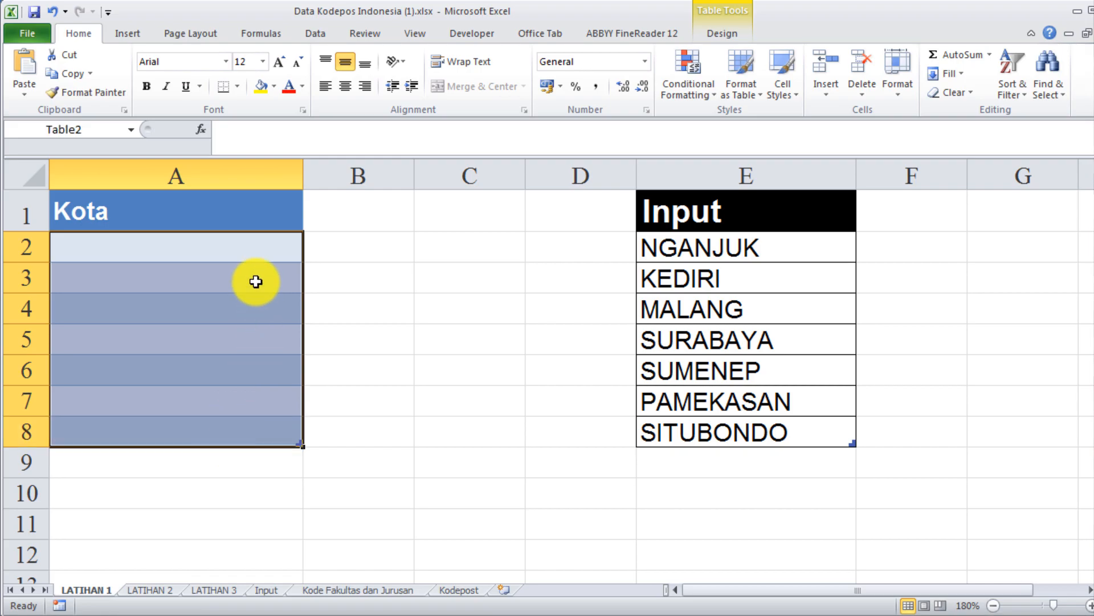
left_click(314, 34)
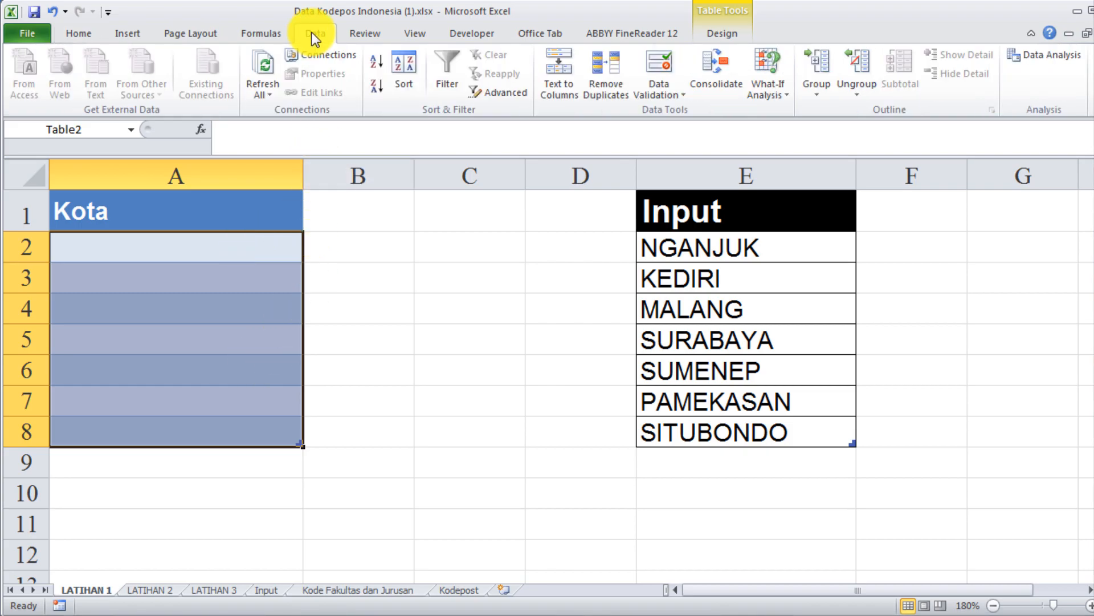
left_click(661, 71)
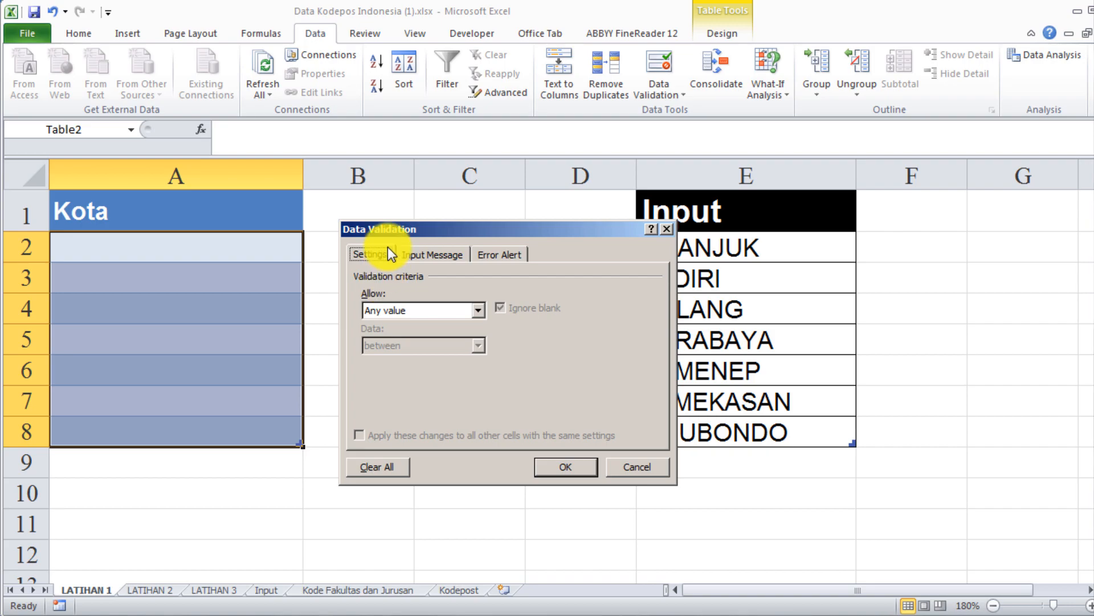
left_click(459, 313)
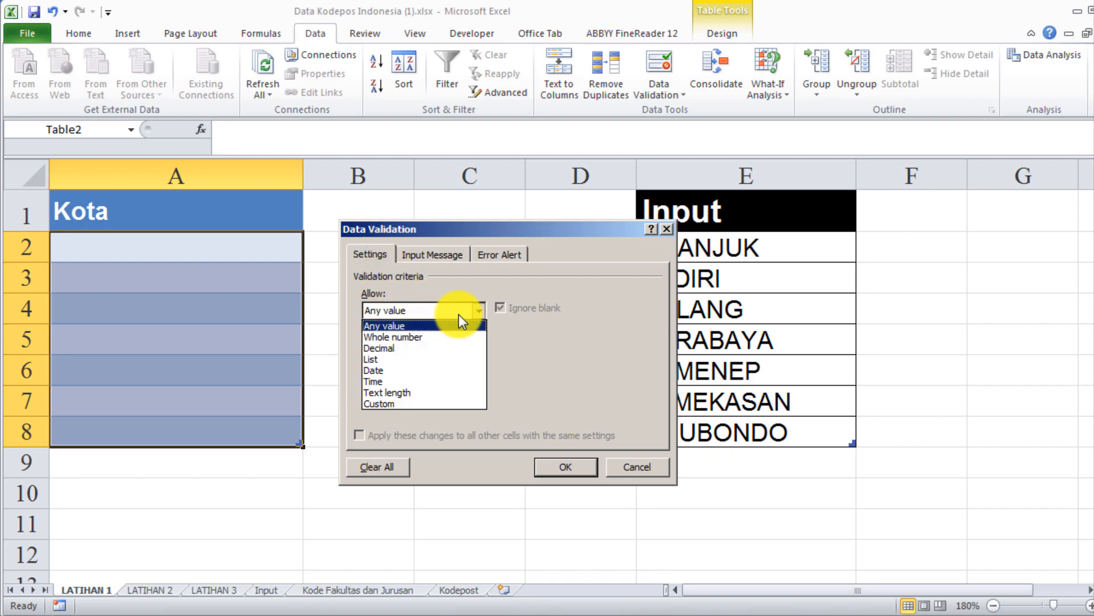
left_click(453, 360)
left_click(440, 379)
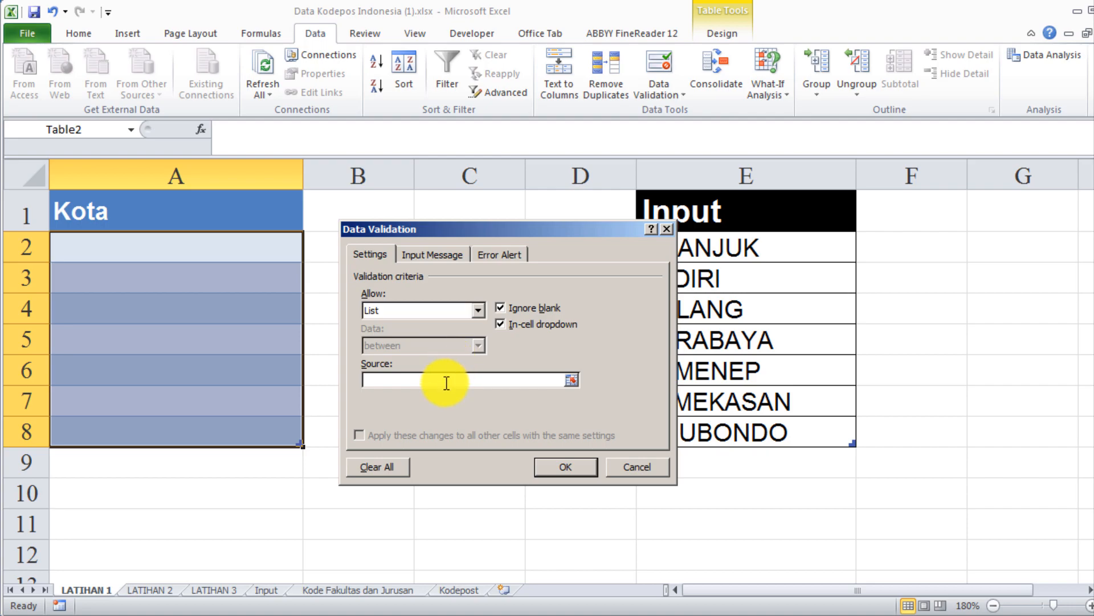
left_click(571, 381)
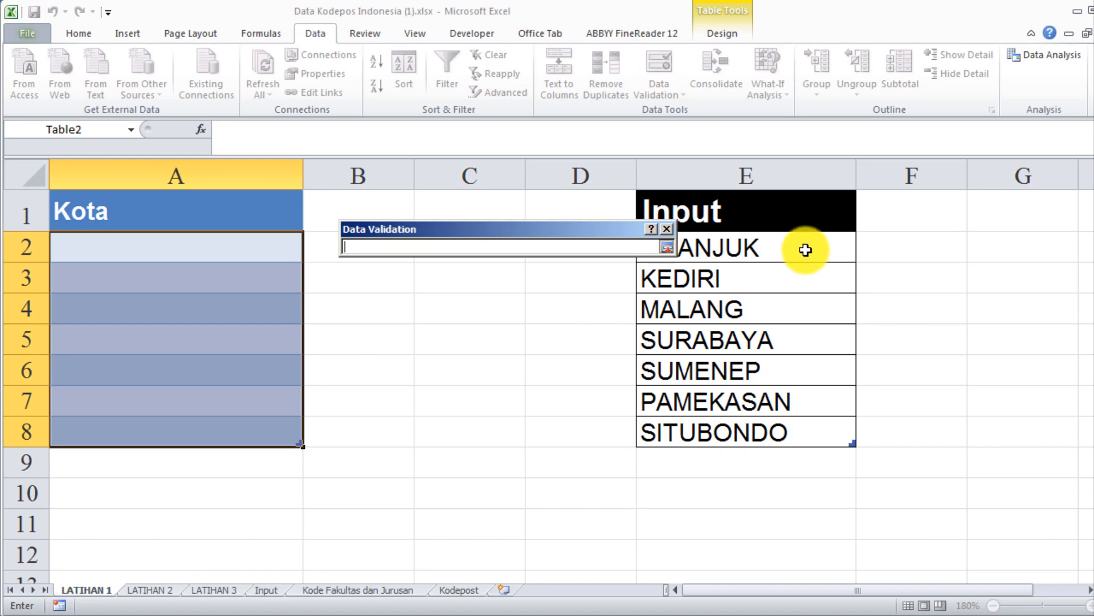
left_click_drag(803, 249, 809, 425)
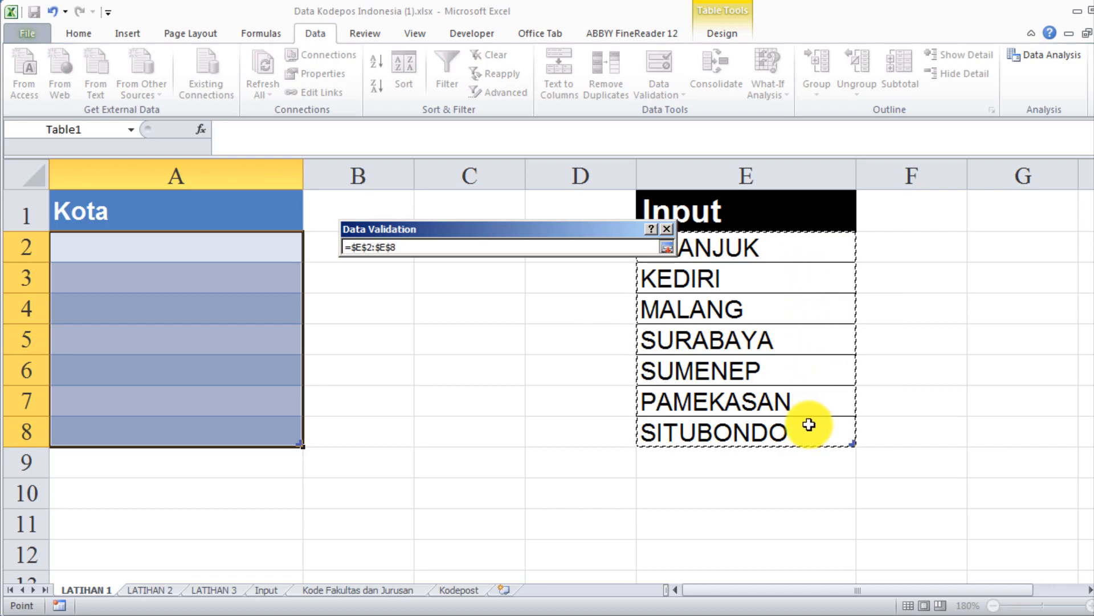
left_click(667, 246)
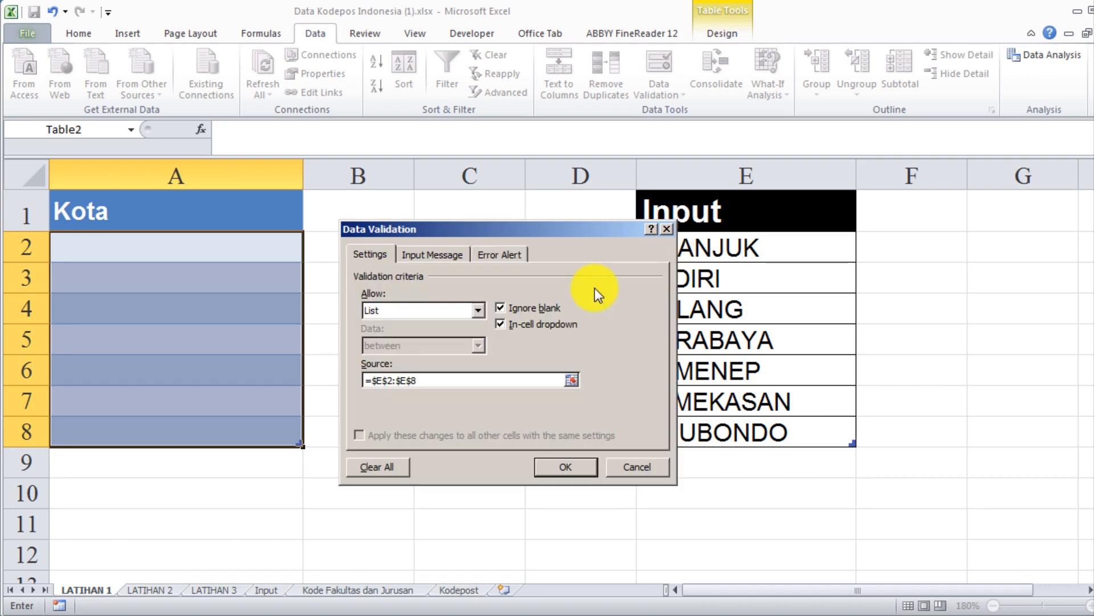
Step: Give the validation an input message titled "Input Data" with the text "Ketik Dengan Benar"
left_click(447, 254)
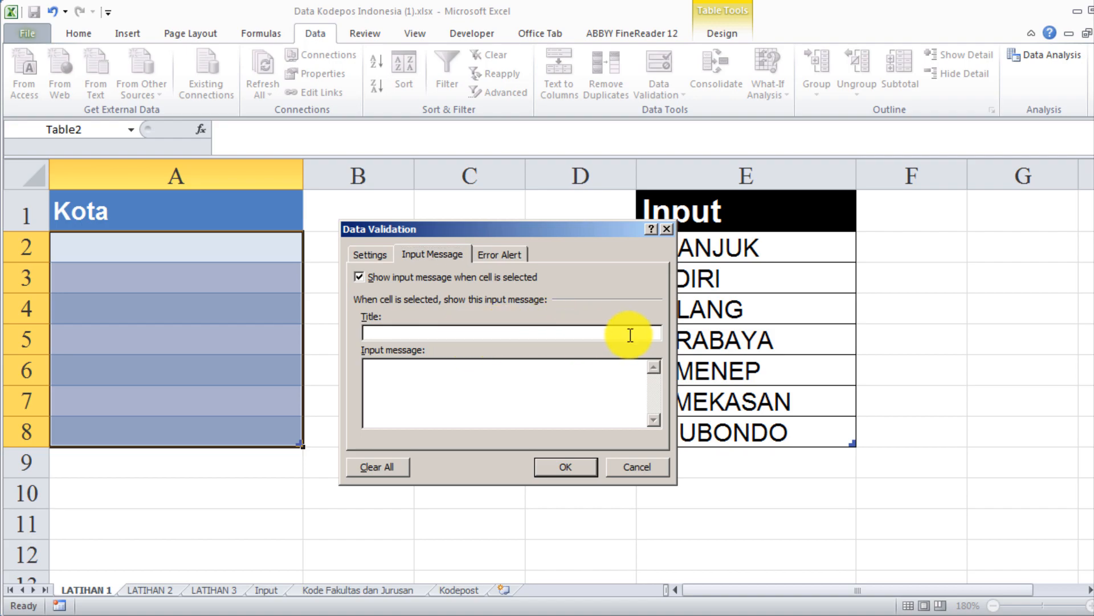
type("Input Data")
left_click(583, 380)
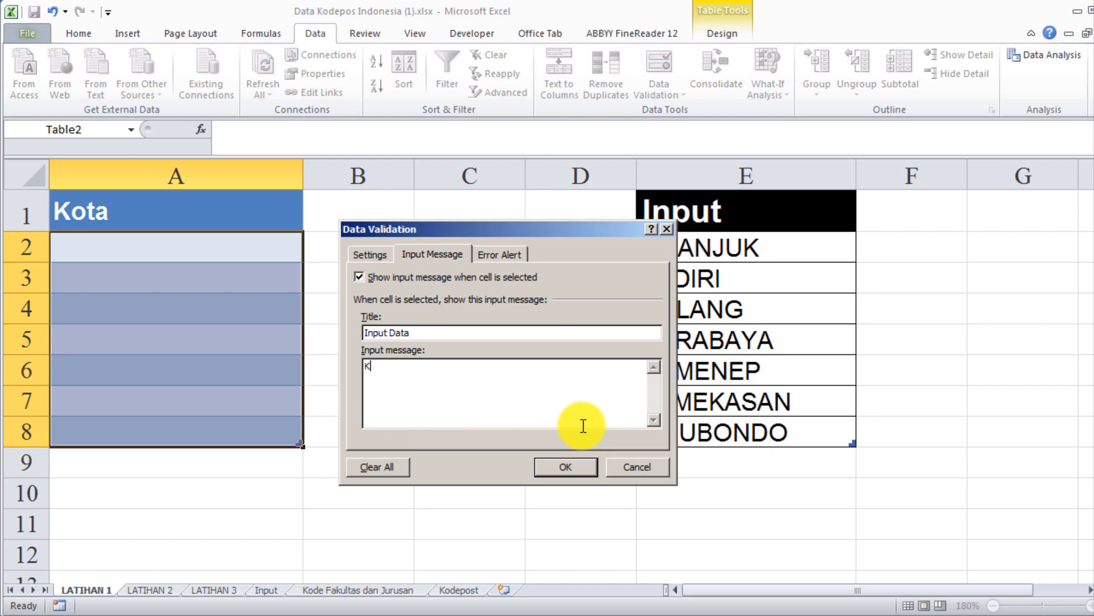
type("Ketik ")
type("nam")
key("BackSpace")
key("BackSpace")
key("BackSpace")
type("Dengan Benar")
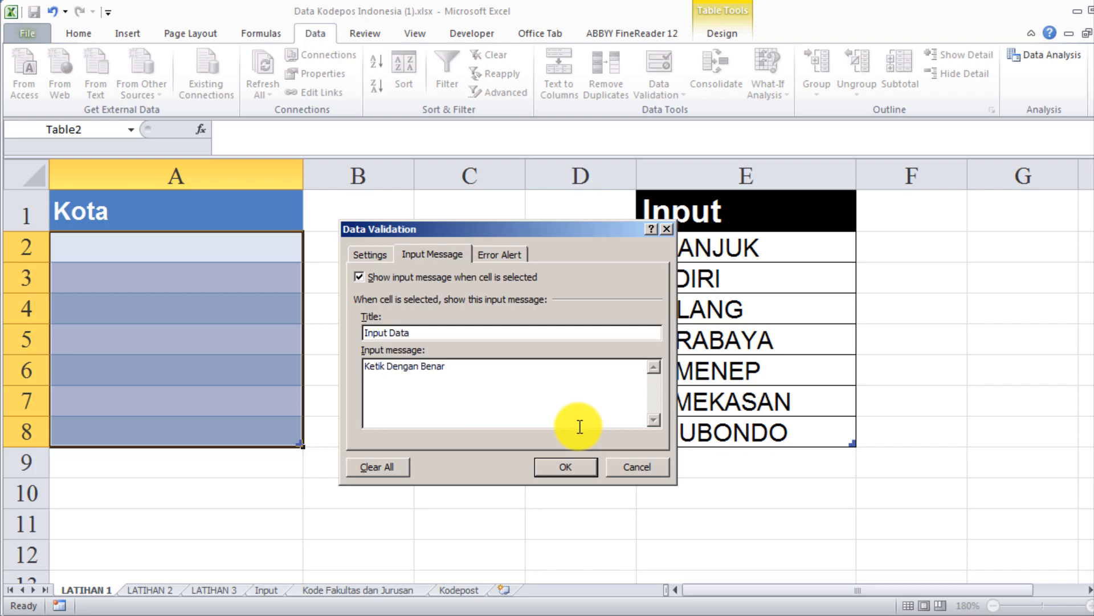
Step: Set the validation's error alert to Stop style, titled "Peringatan" with the message "Data Anda Salah", and apply the rule
left_click(523, 255)
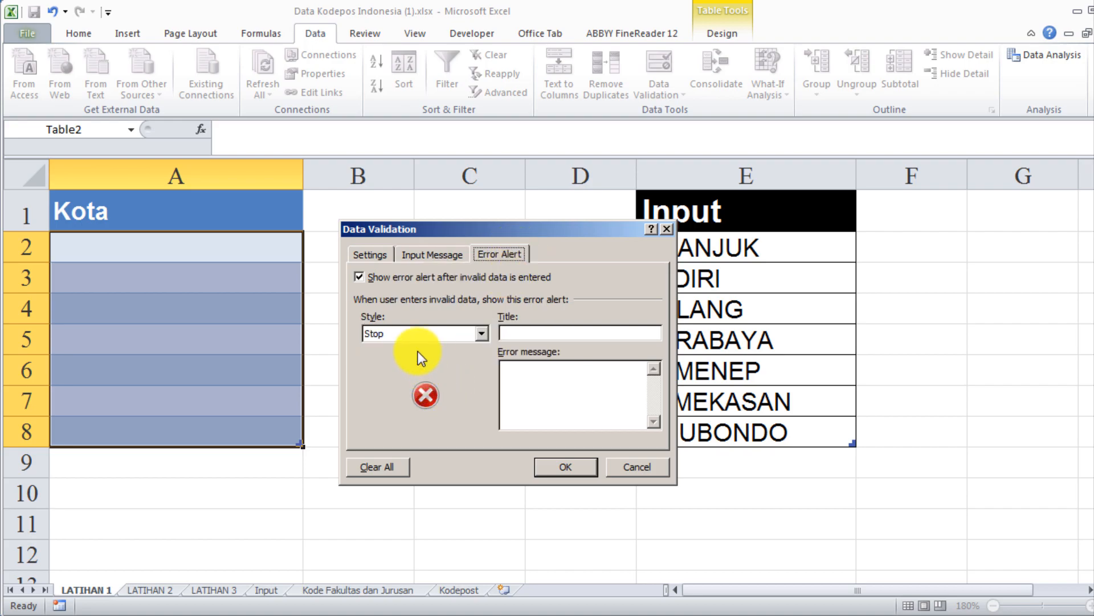
left_click(435, 334)
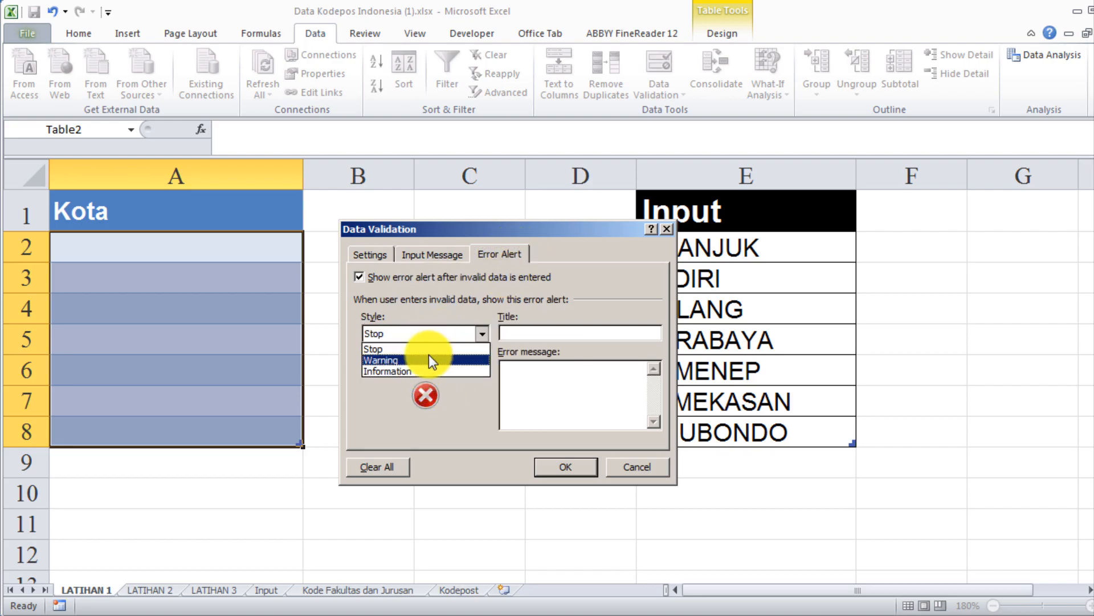
left_click(429, 344)
left_click(571, 329)
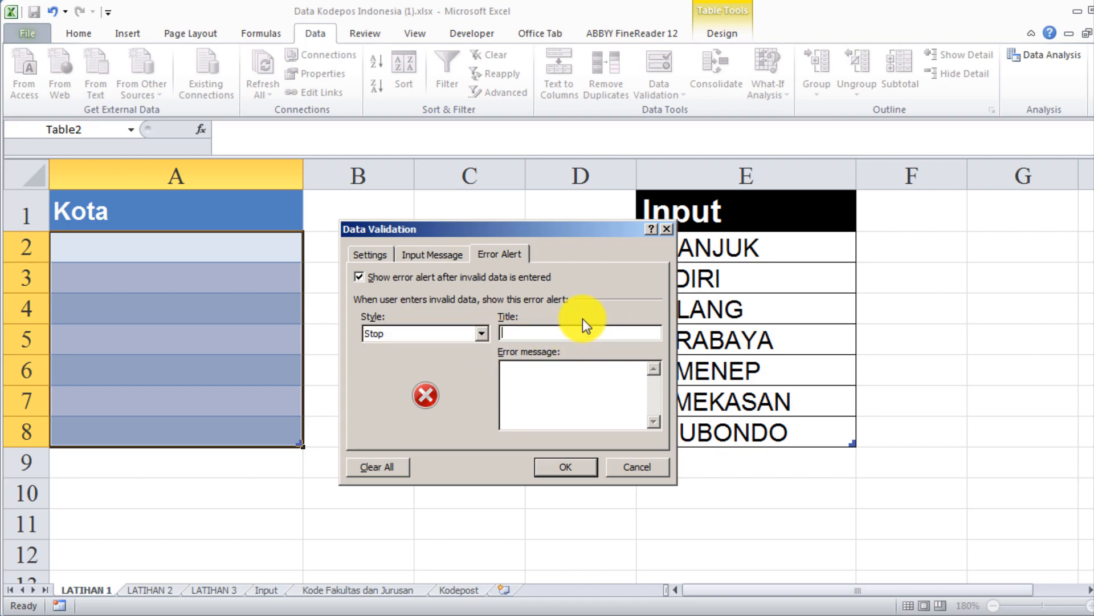
type("Peringatan")
left_click(578, 411)
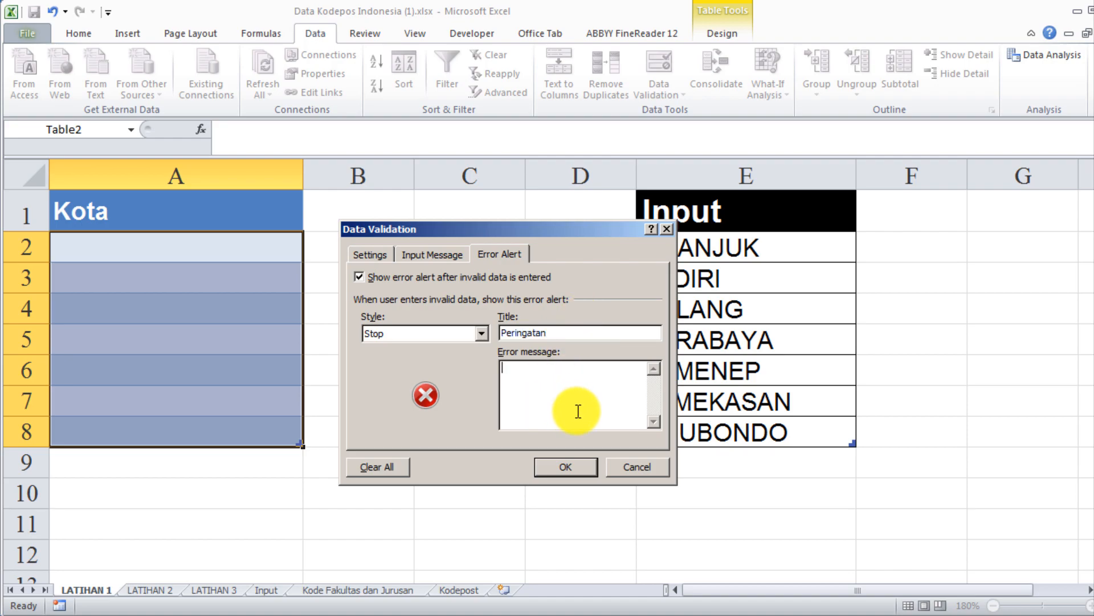
type("Data Anda Salah")
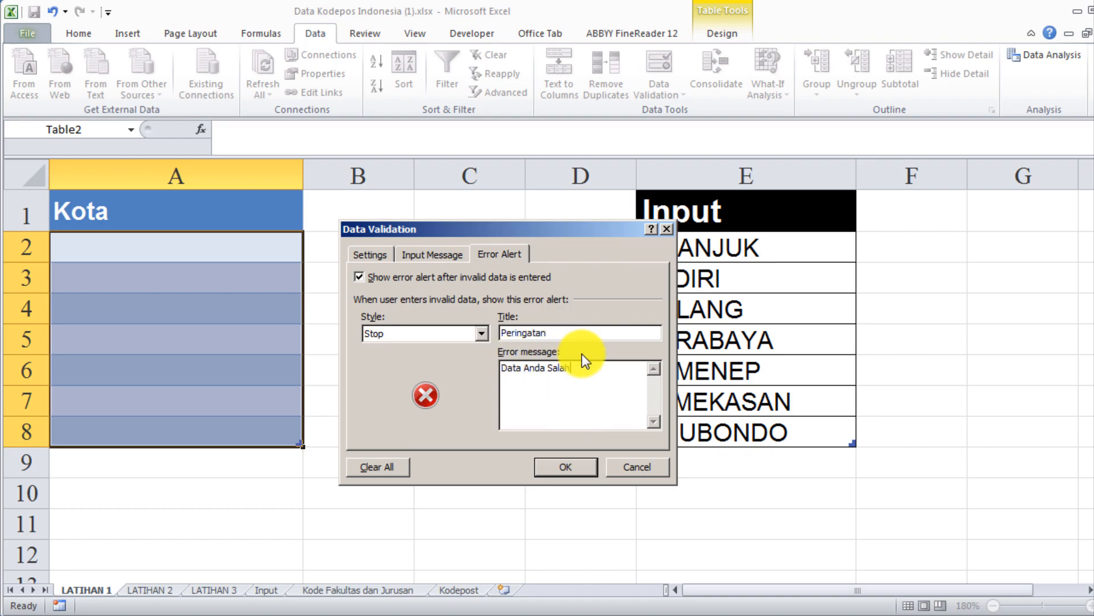
left_click(581, 474)
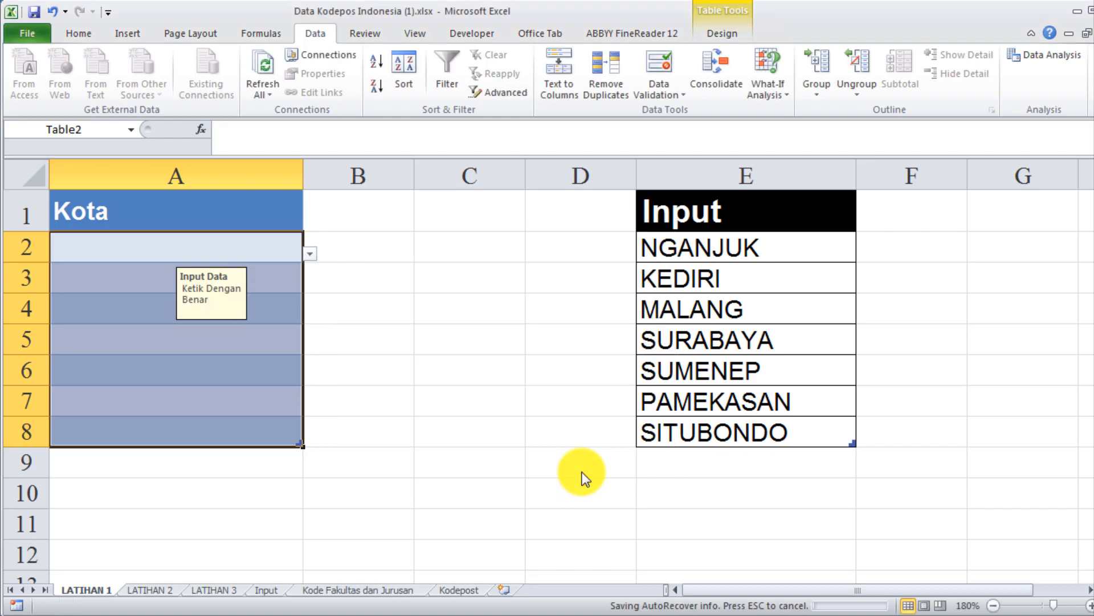
Step: Test the validation by trying to enter the unlisted city Jakarta in cell A2, and cancel the entry
left_click(151, 250)
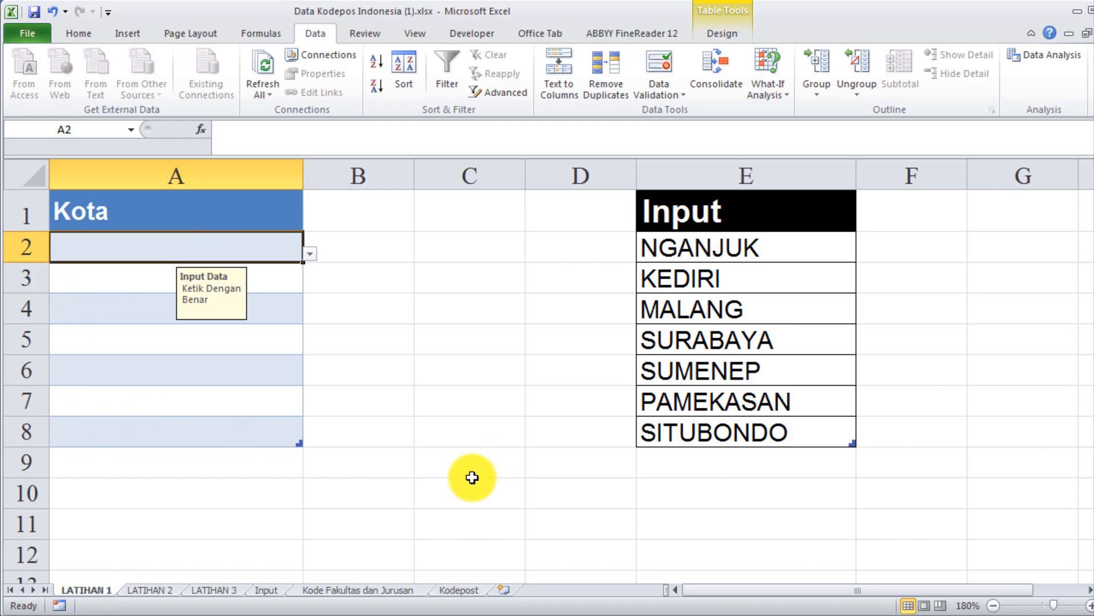
type("Jakarta")
key("Return")
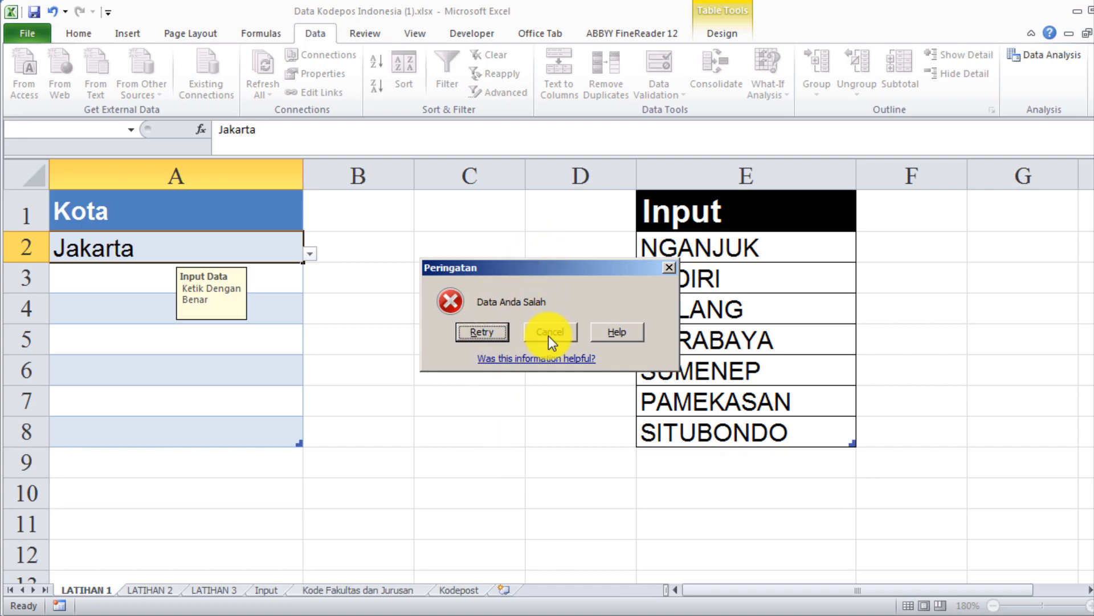
left_click_drag(598, 268, 454, 287)
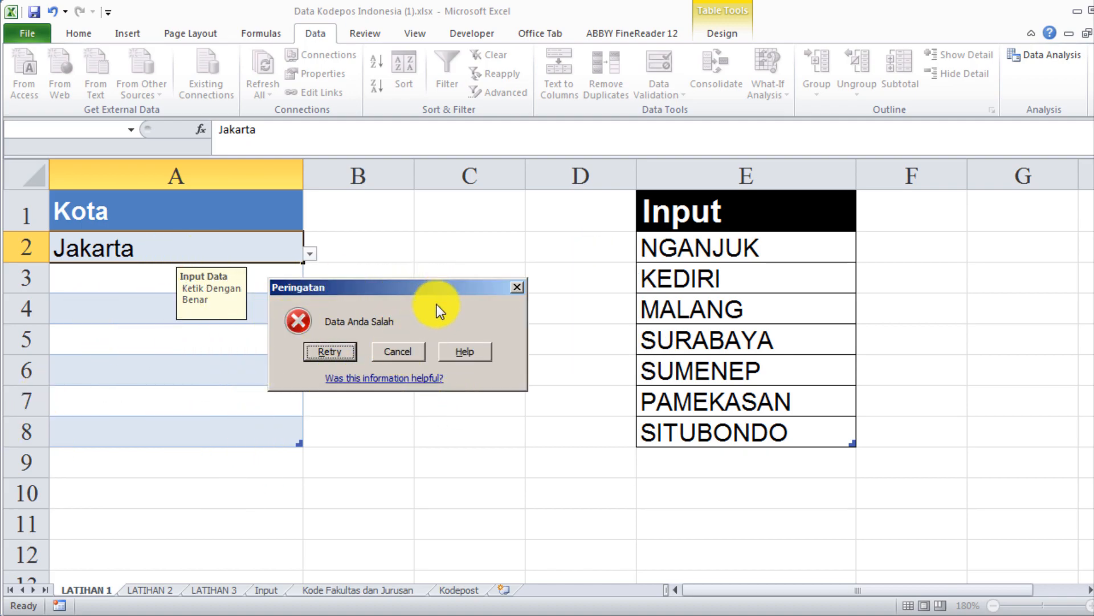
left_click(415, 353)
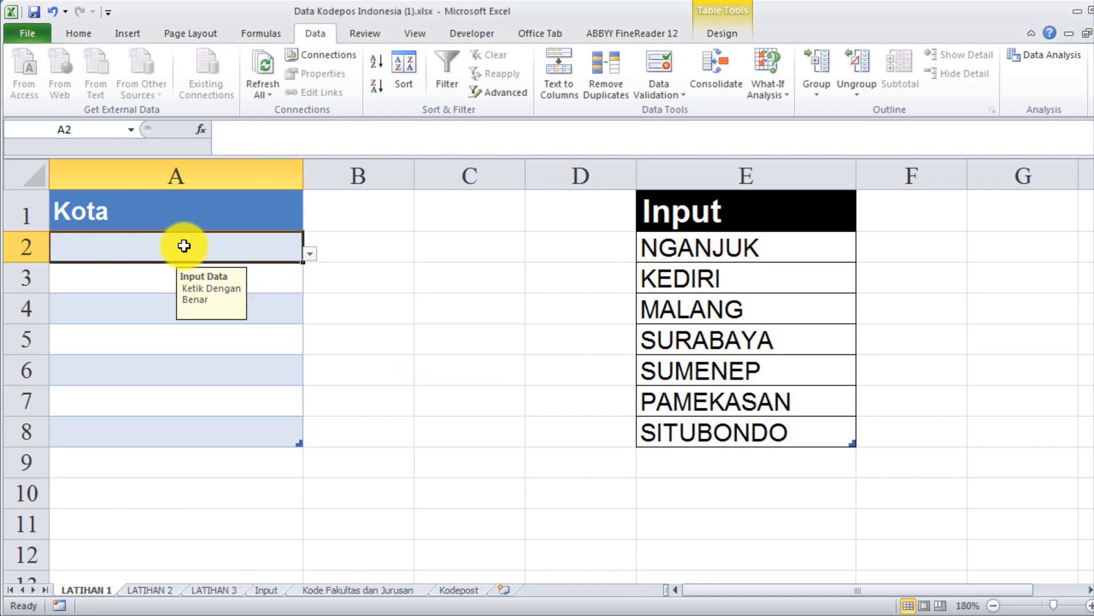
Step: Test the validation by trying to enter the misspelled city Kedori in cell A2, and discard the entry
left_click_drag(699, 241, 694, 432)
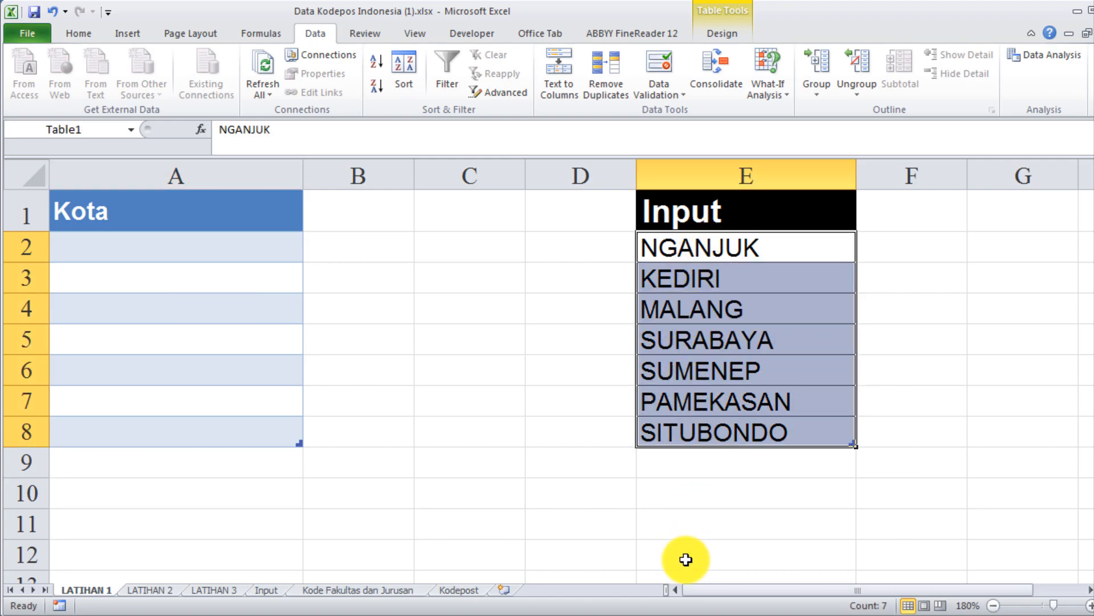
left_click(262, 240)
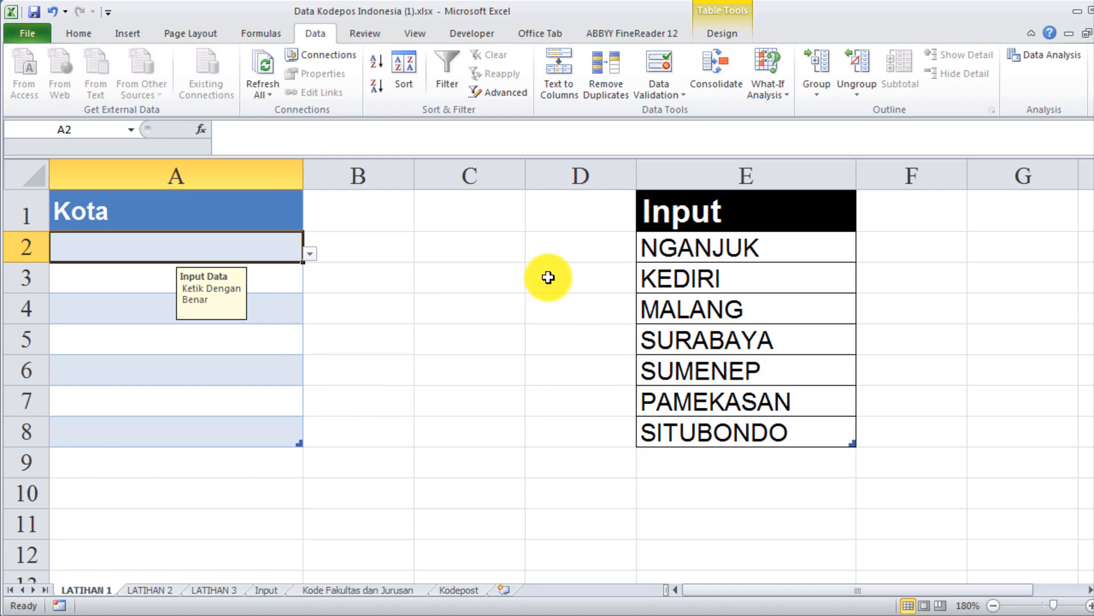
type("Kedori")
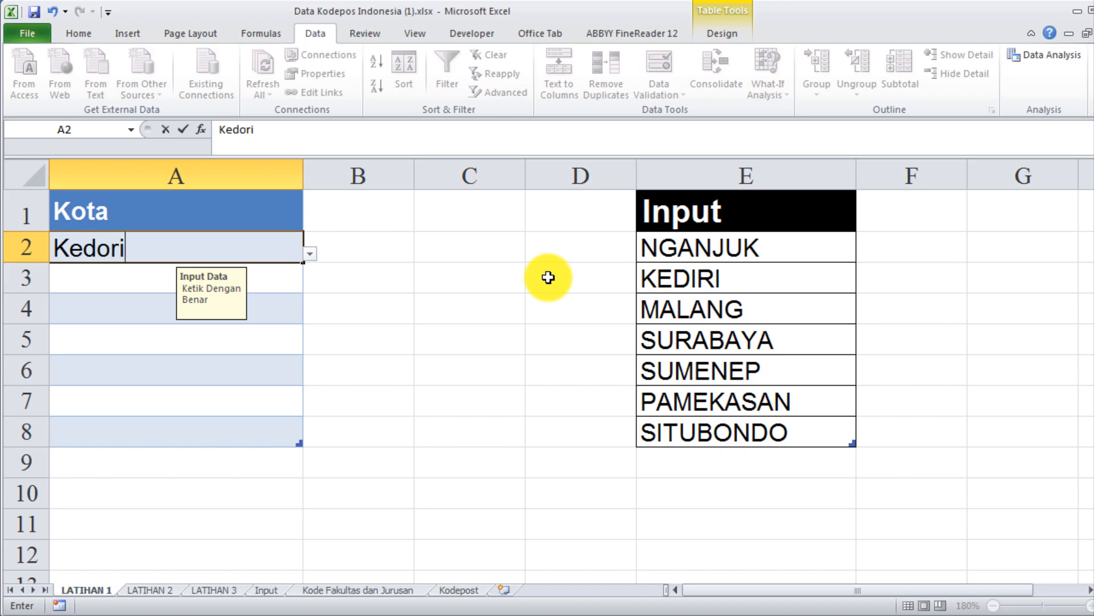
key("Return")
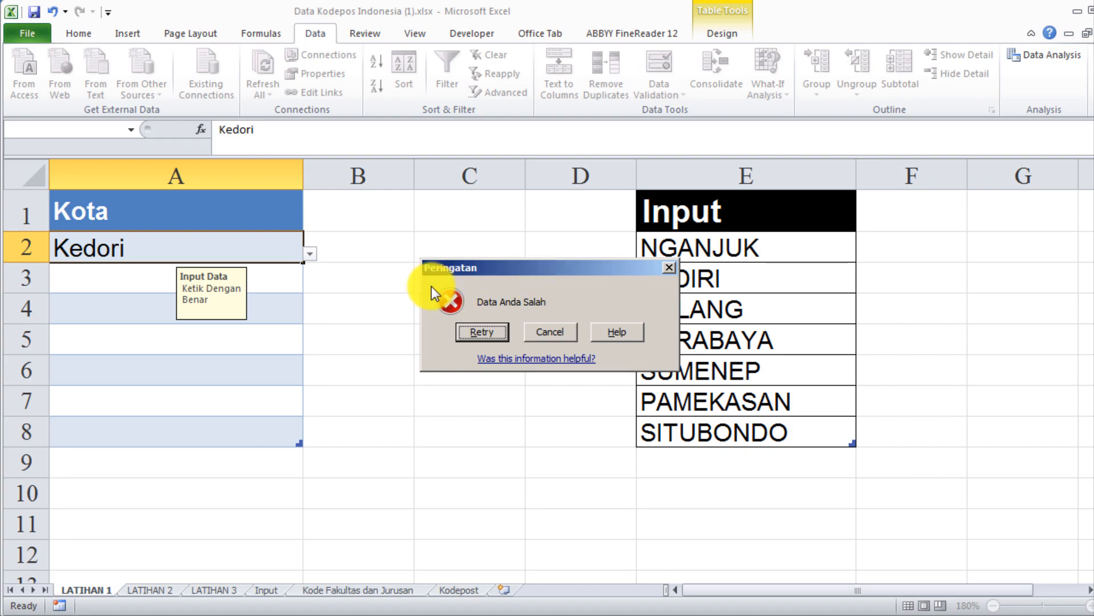
left_click(550, 331)
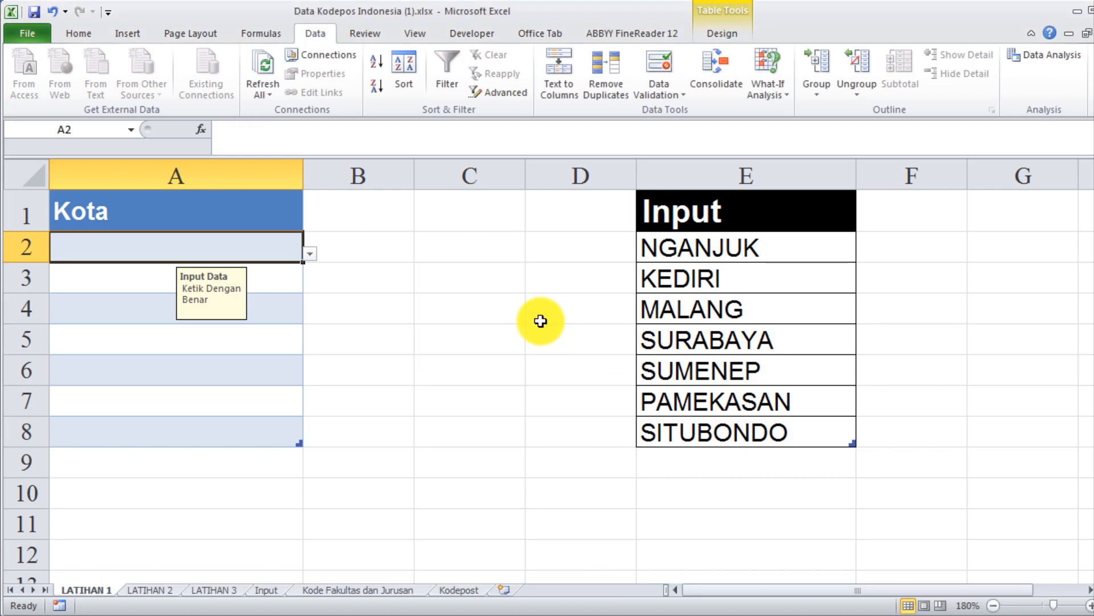
Step: Enter the valid city Kediri in cell A2 and compare it with its entry in the Input list
type("Kediri")
key("Return")
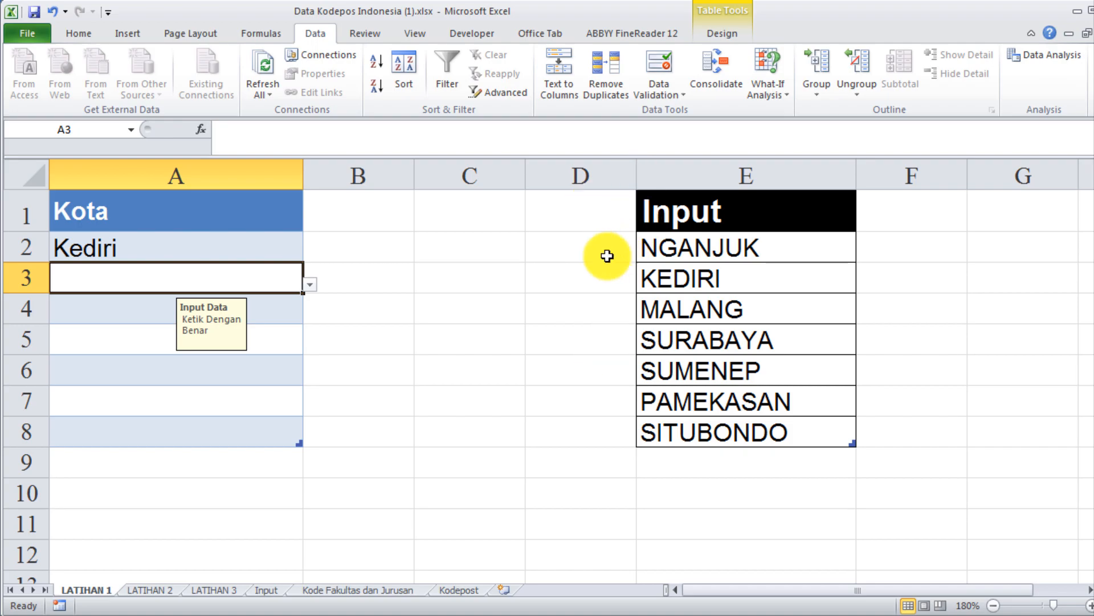
left_click(222, 248)
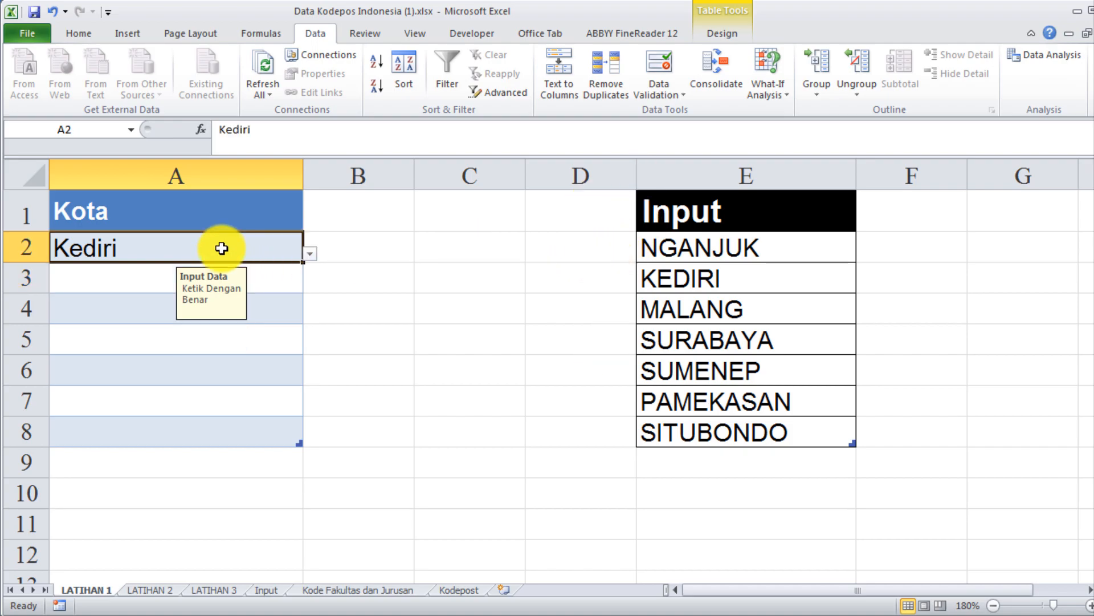
left_click(720, 278)
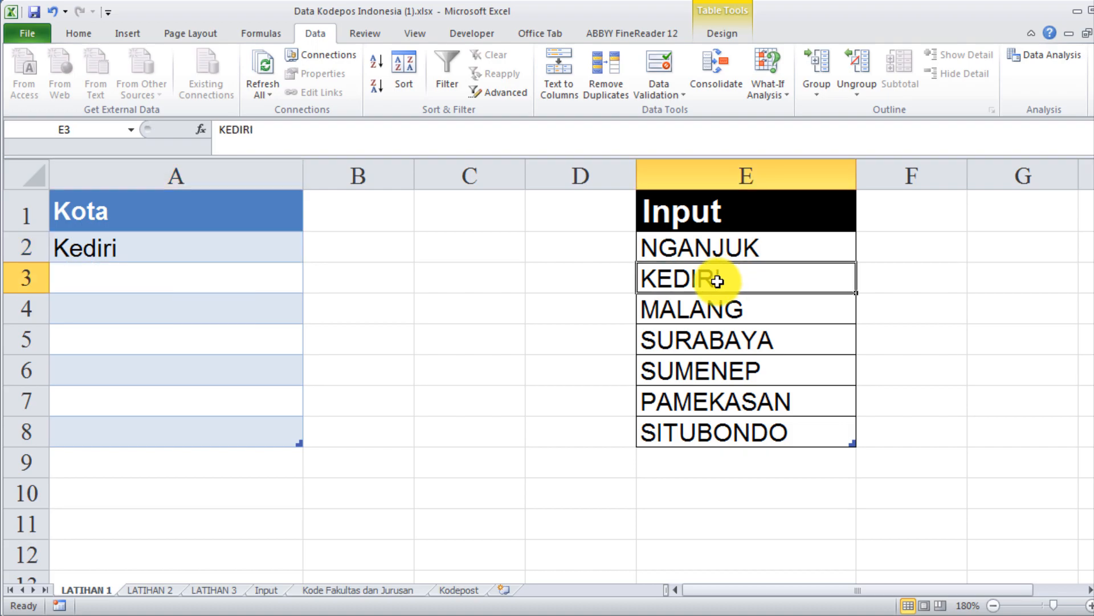
Step: Choose MALANG for cell A3 and a further listed city for cell A4 from the cells' validation lists
left_click(208, 281)
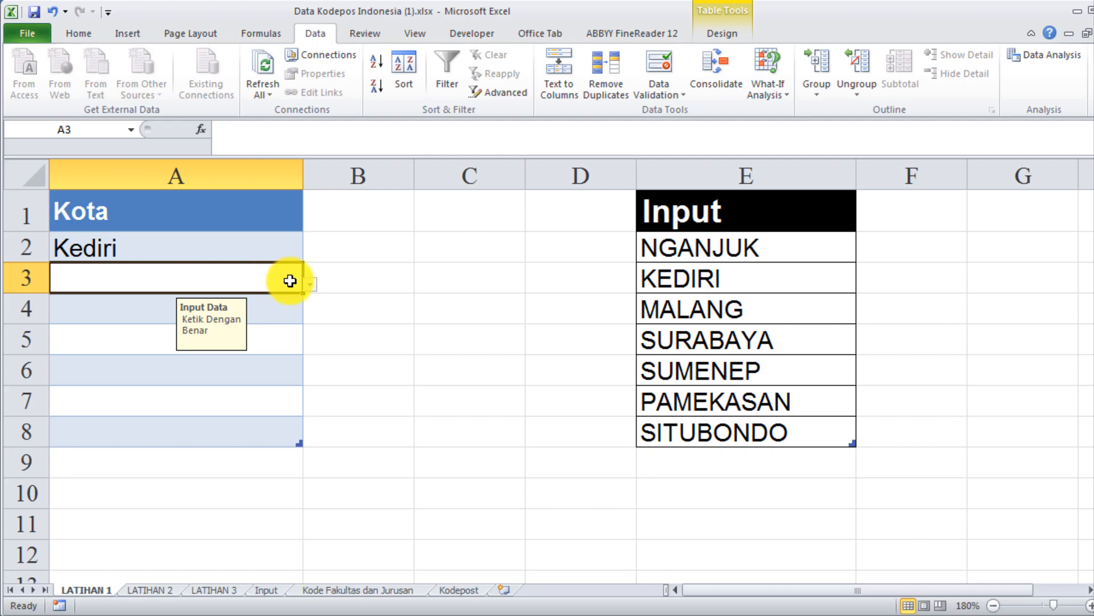
left_click(307, 288)
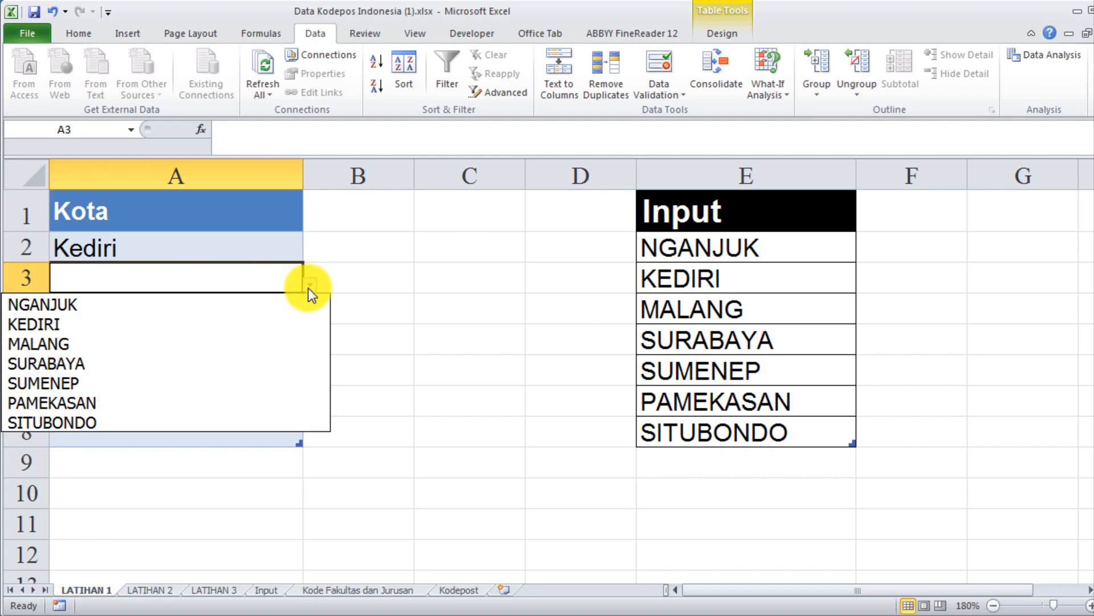
left_click(274, 341)
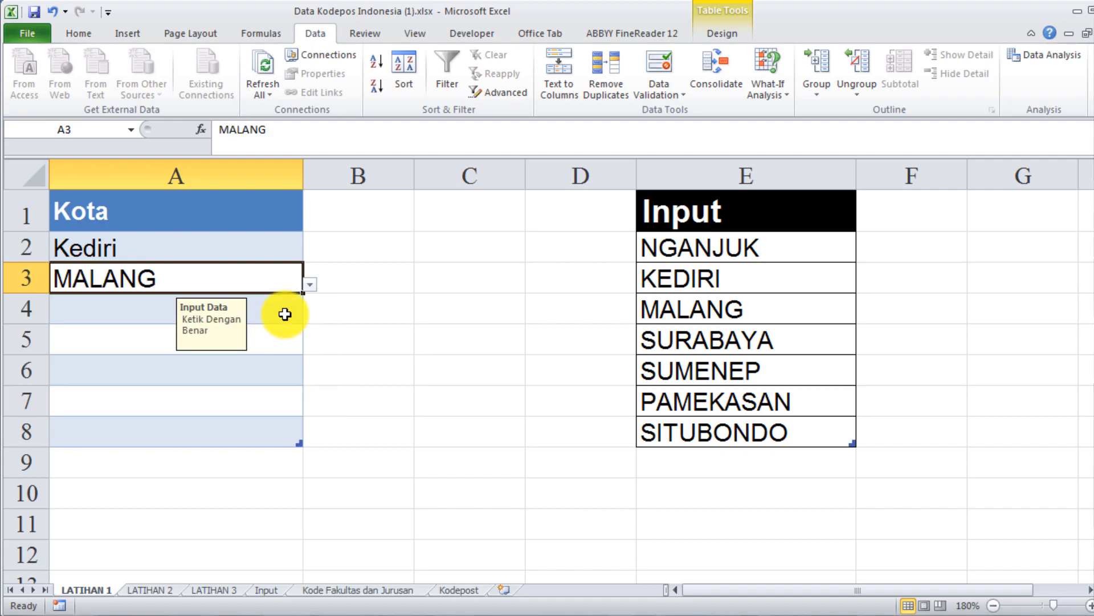
left_click(285, 314)
left_click(309, 315)
left_click(204, 419)
left_click(374, 350)
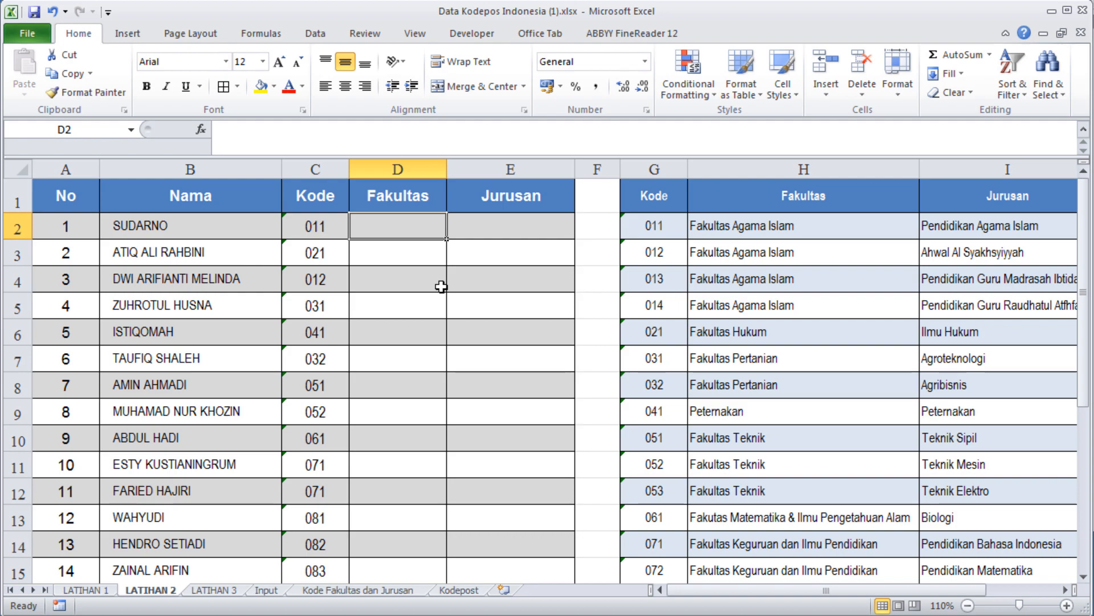
left_click(479, 227)
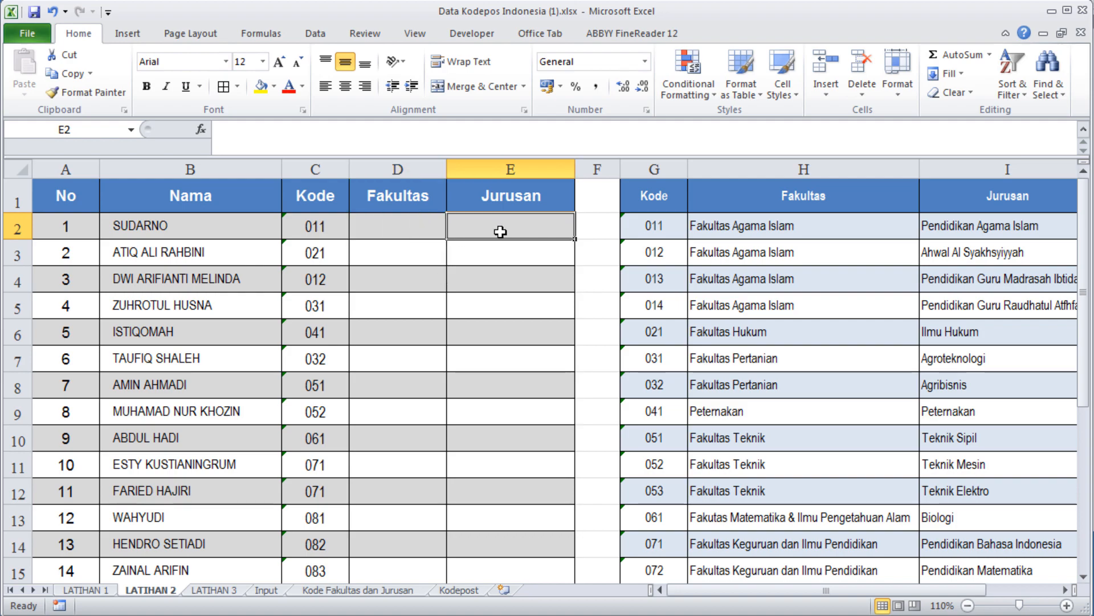
left_click(429, 233)
left_click(494, 235)
Step: Name the lookup table range G1:I23, including its Kode, Fakultas and Jurusan headers, KODE_FAK
left_click(652, 195)
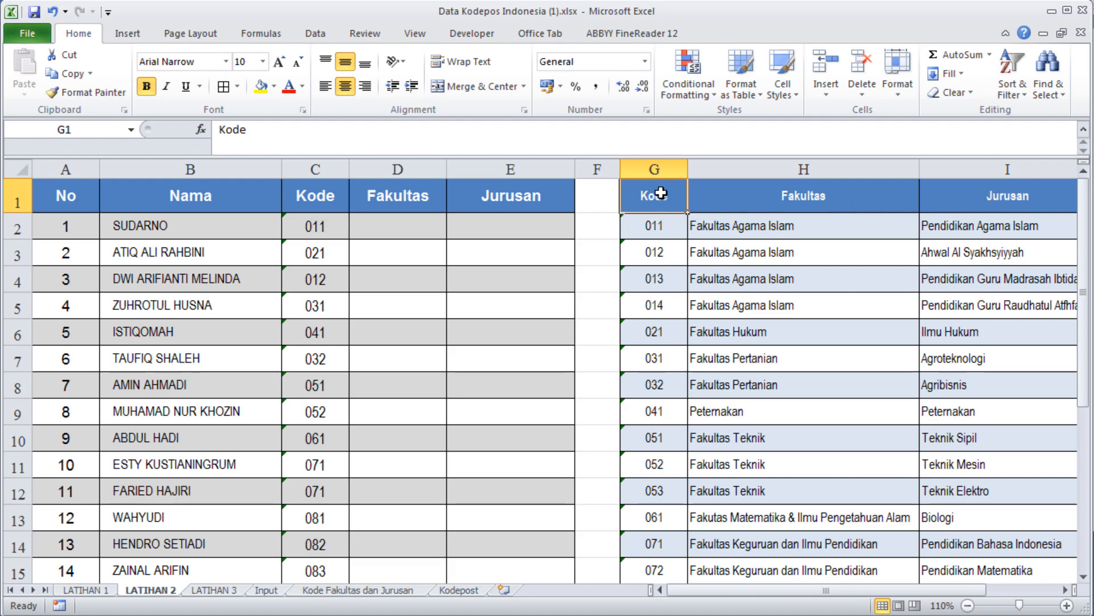
left_click_drag(660, 193, 694, 193)
key("End")
key("shift+Down")
key("shift+Right")
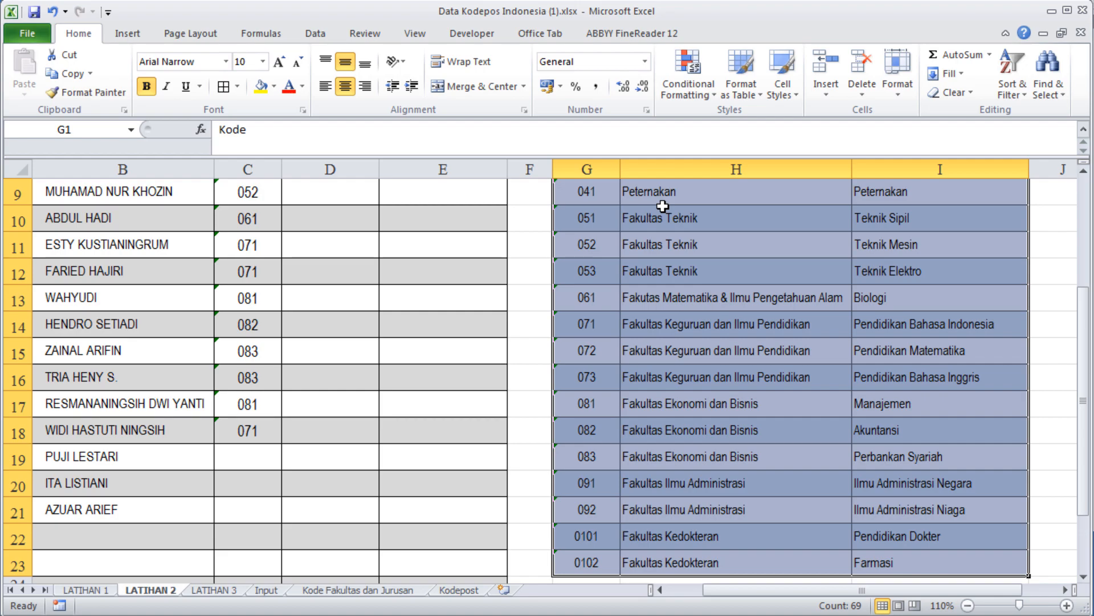
left_click(95, 123)
type("KOD")
key("BackSpace")
key("BackSpace")
type("ODE")
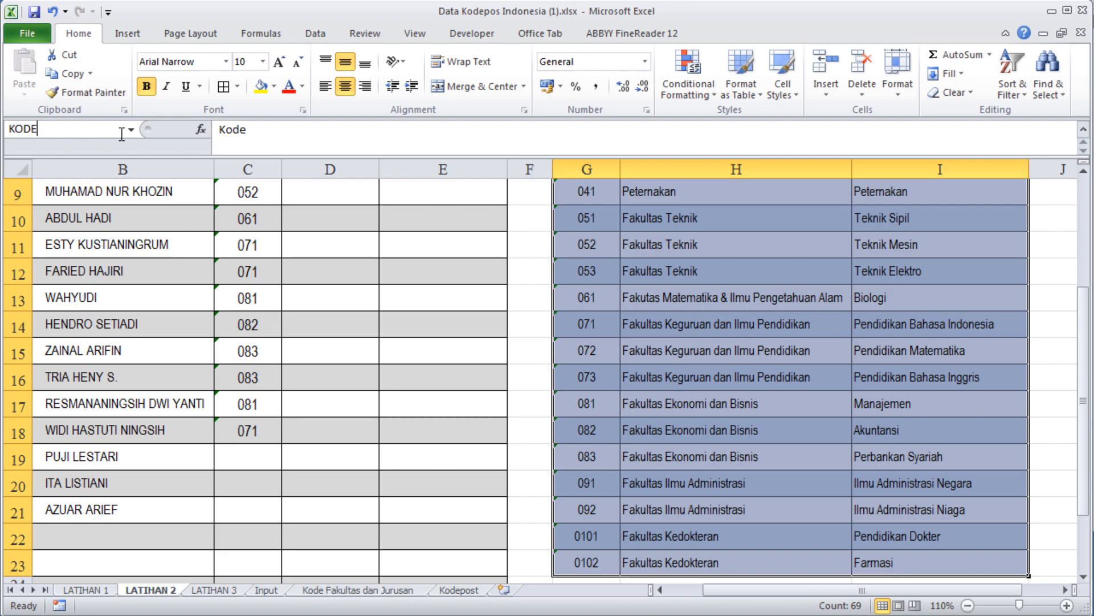
type("_FAK")
key("Return")
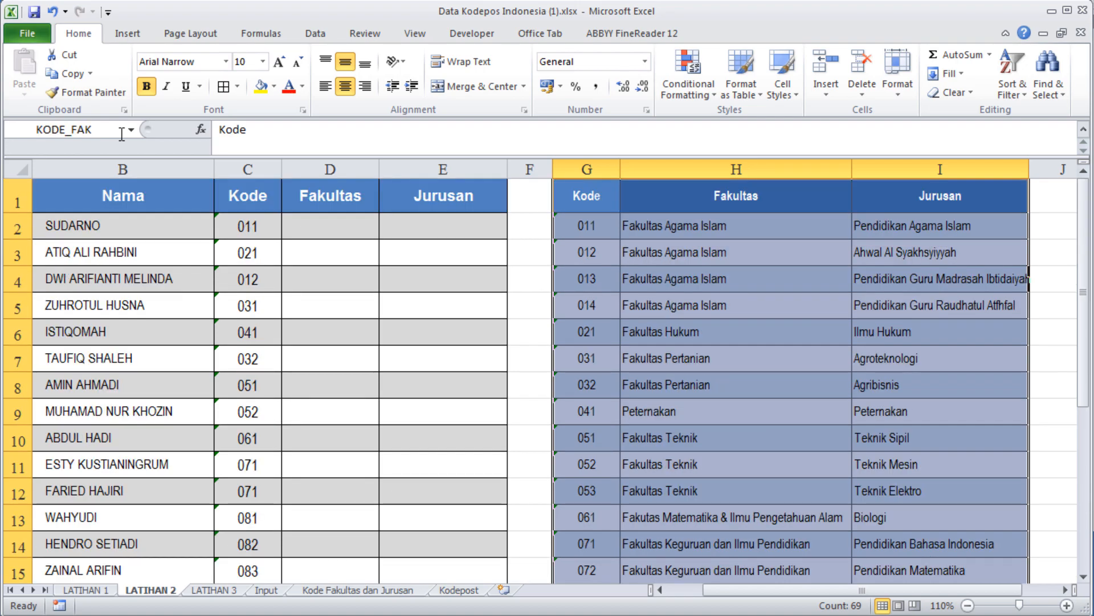
Step: Enter the formula =VLOOKUP(C2;KODE_FAK;2;FALSE) in cell D2 to look up the Fakultas
left_click(309, 219)
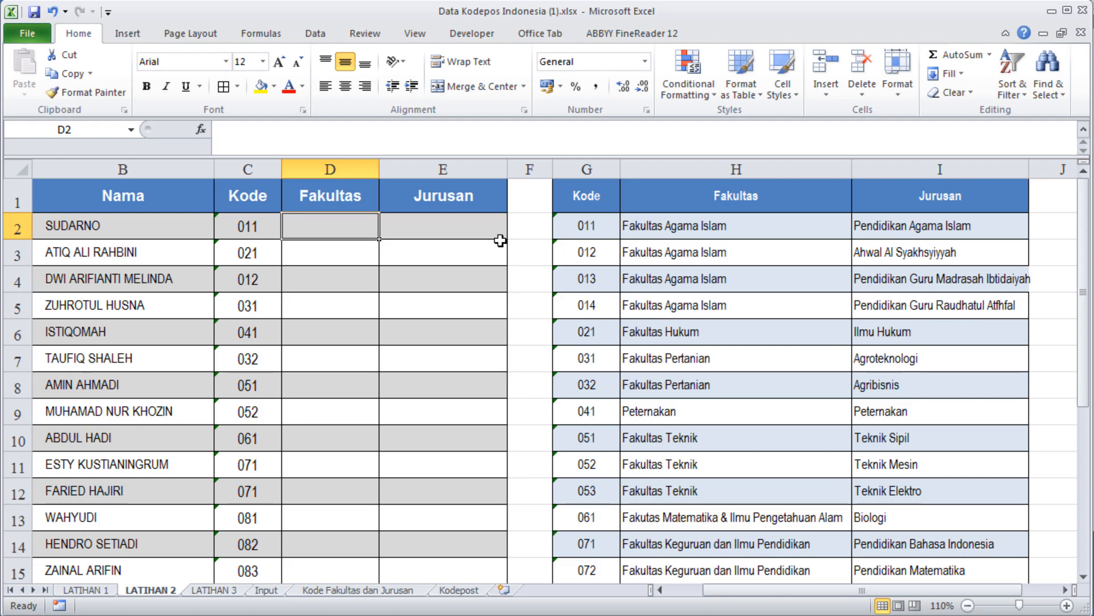
type("=VL")
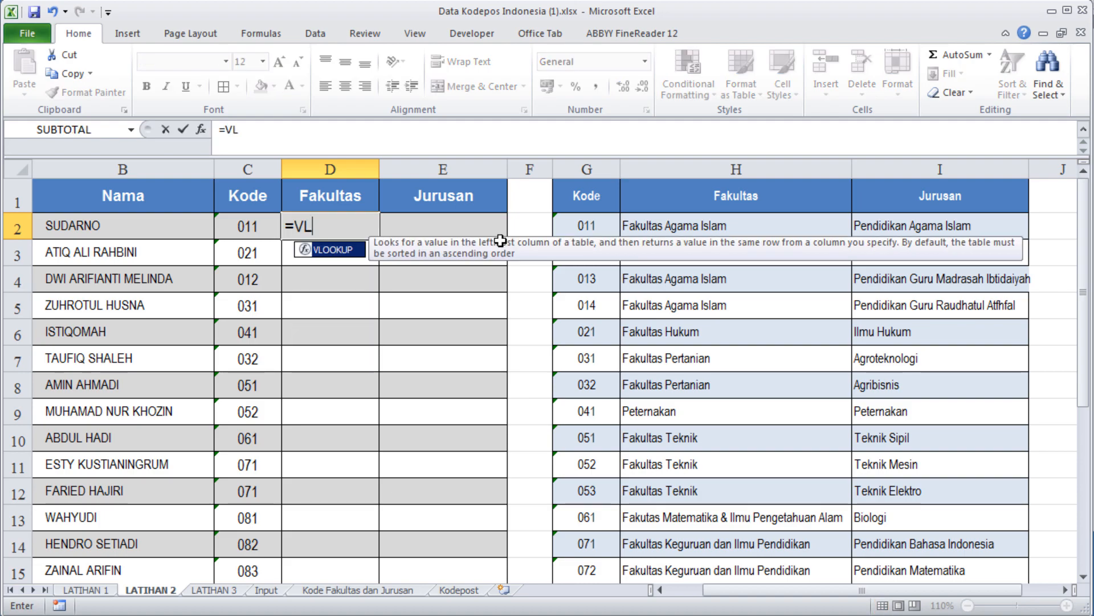
key("Tab")
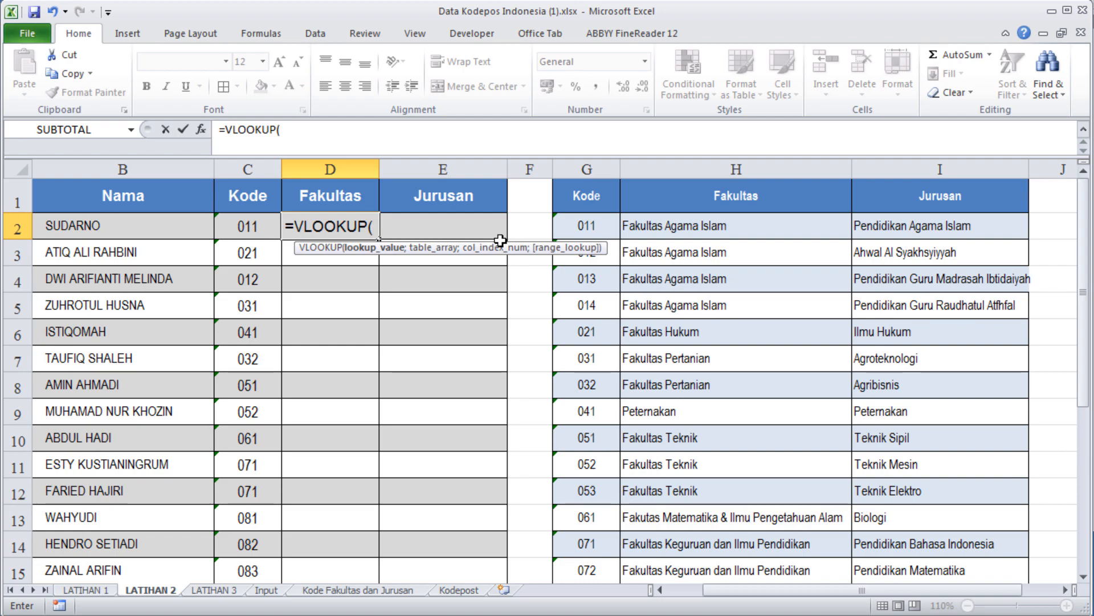
left_click(251, 227)
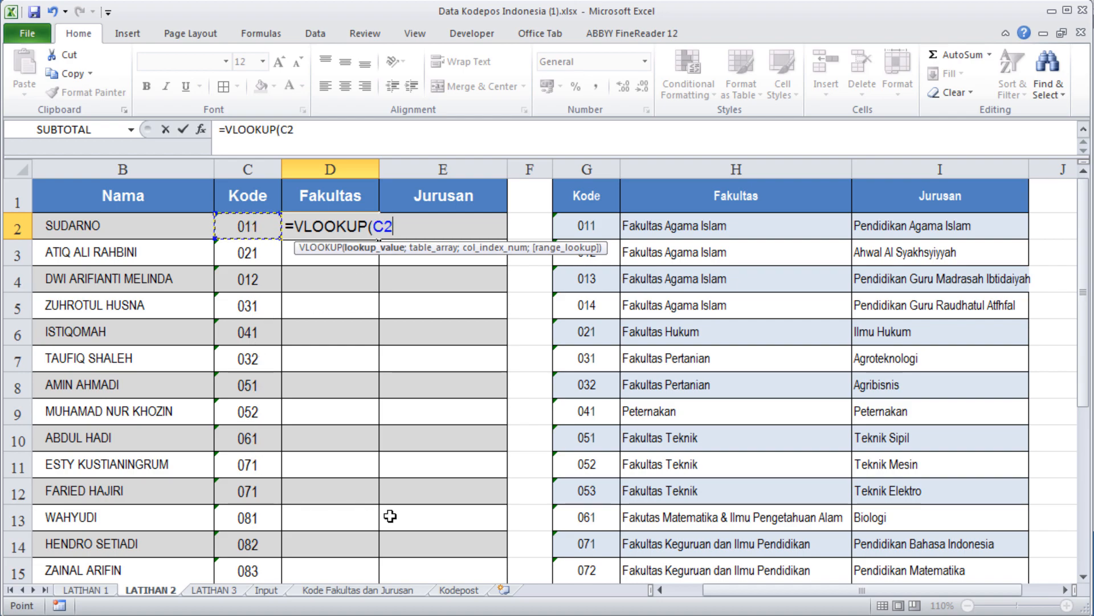
type(";")
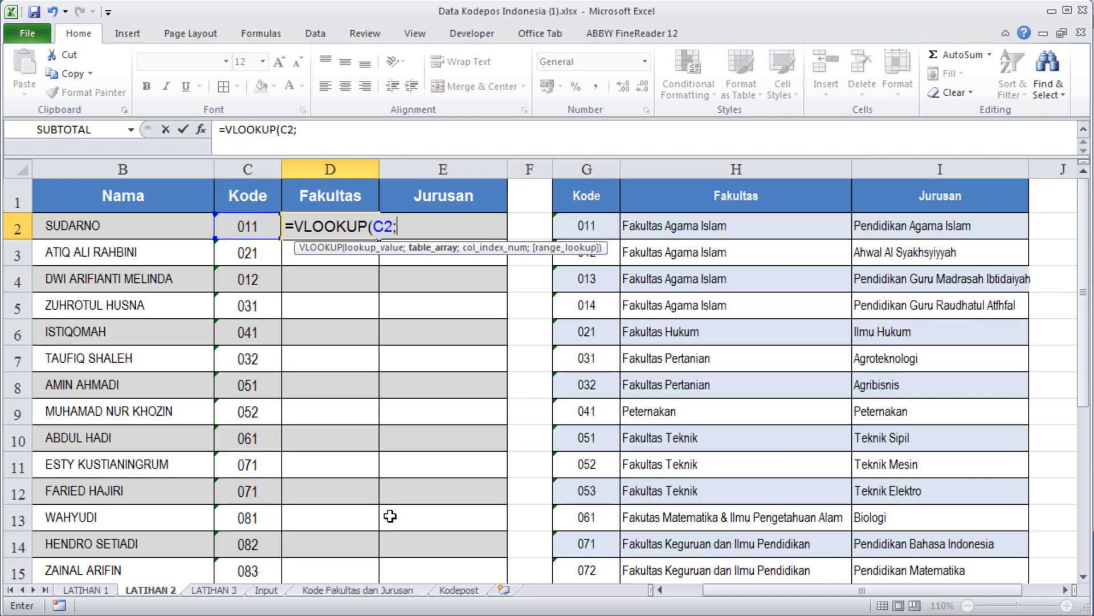
type("KODE")
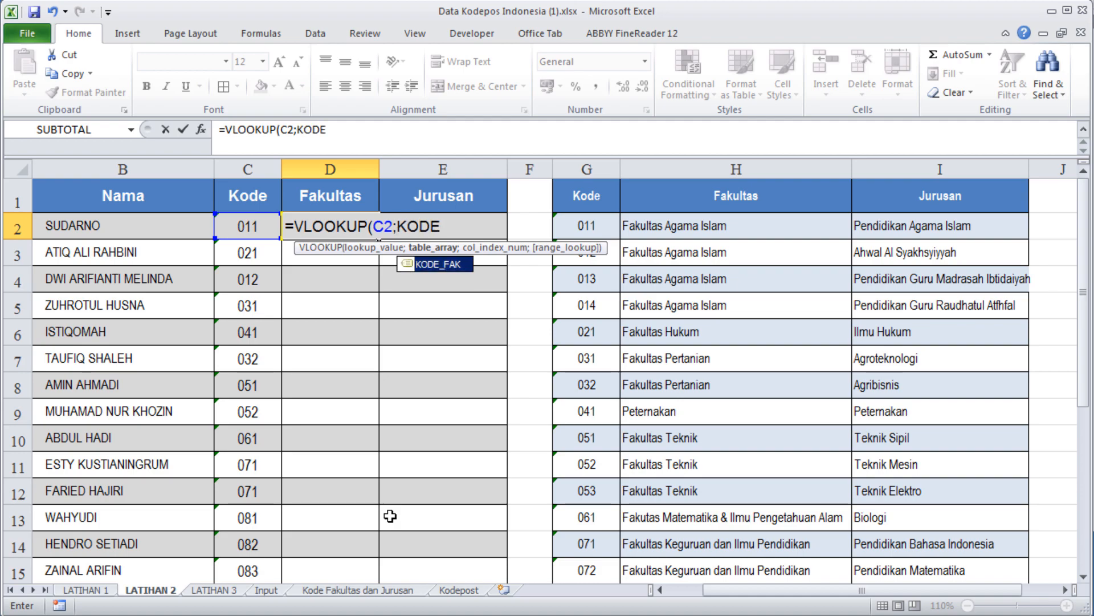
key("Tab")
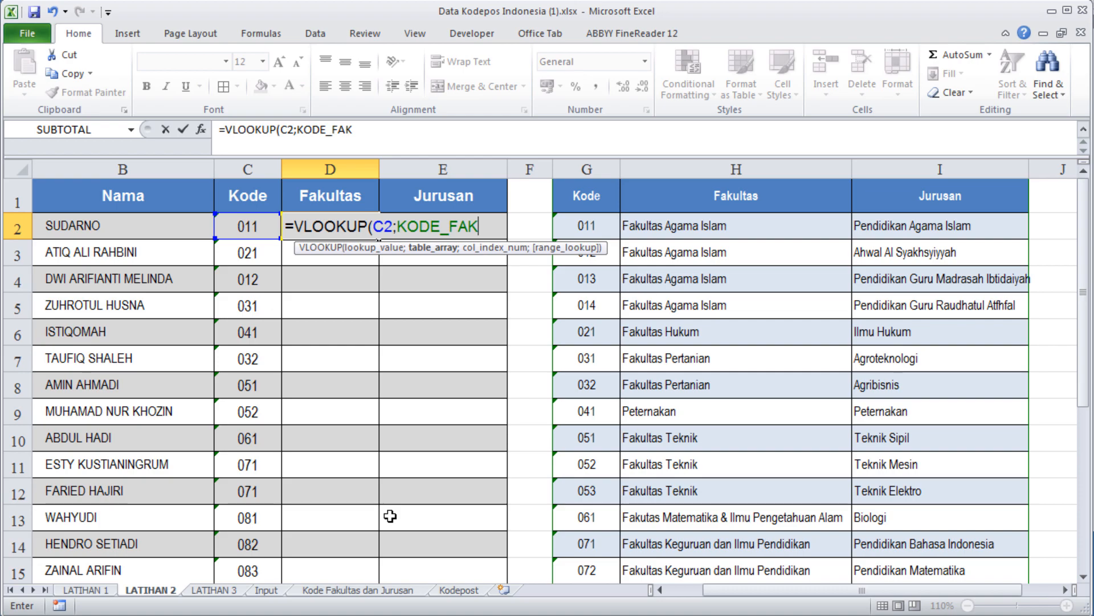
type(";")
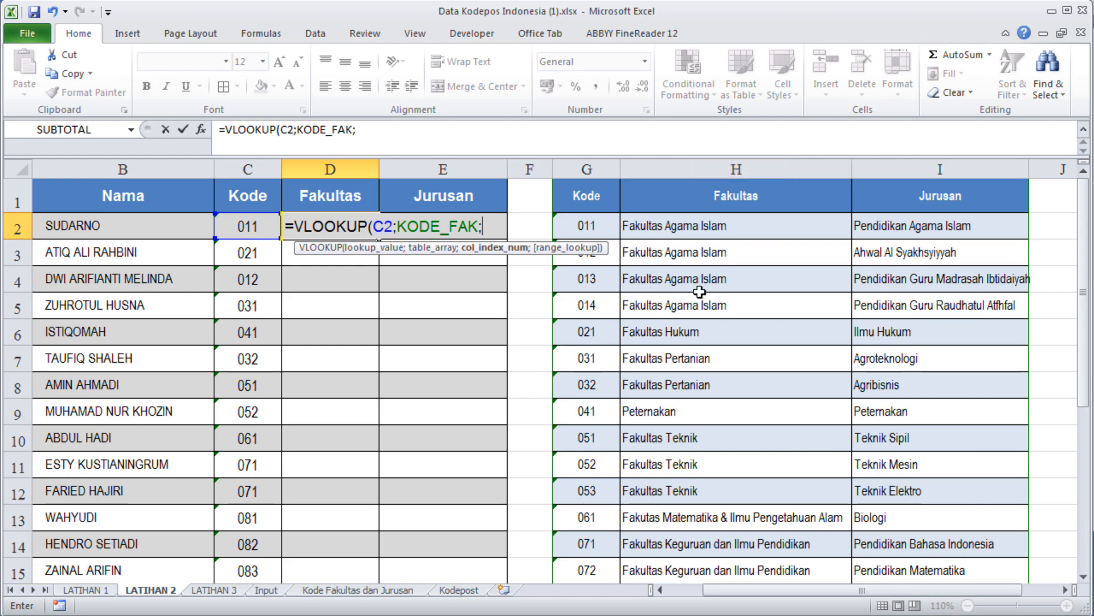
type("2;")
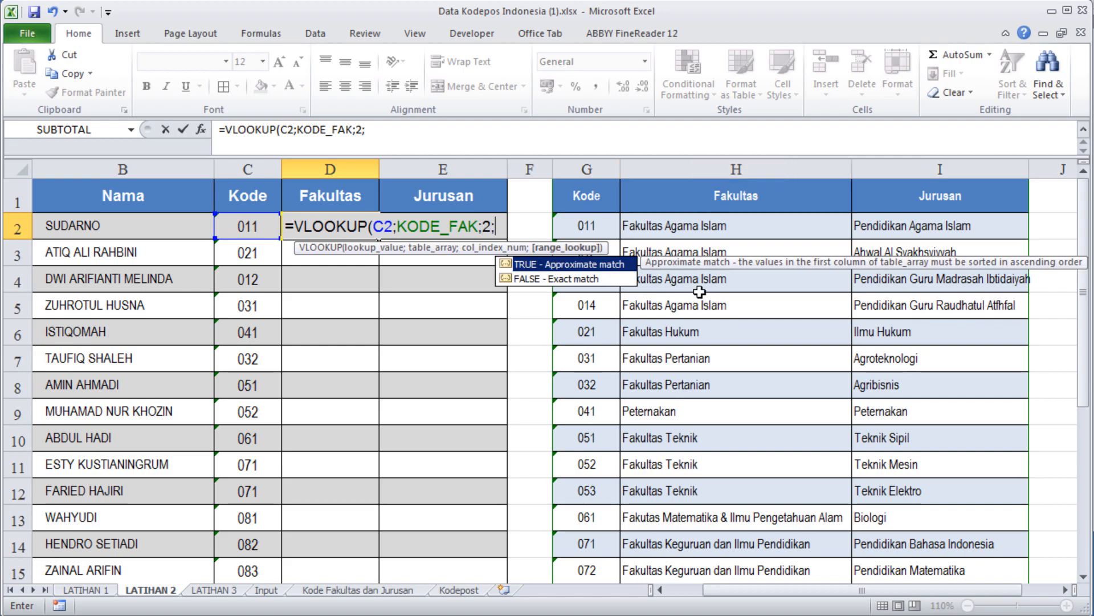
type("FALSE)")
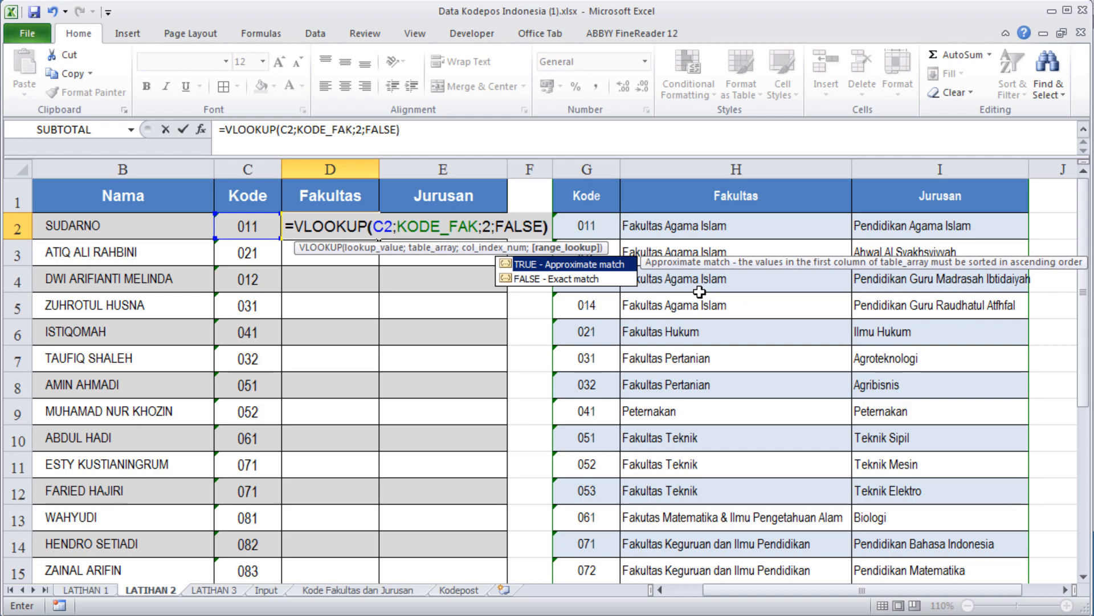
key("Return")
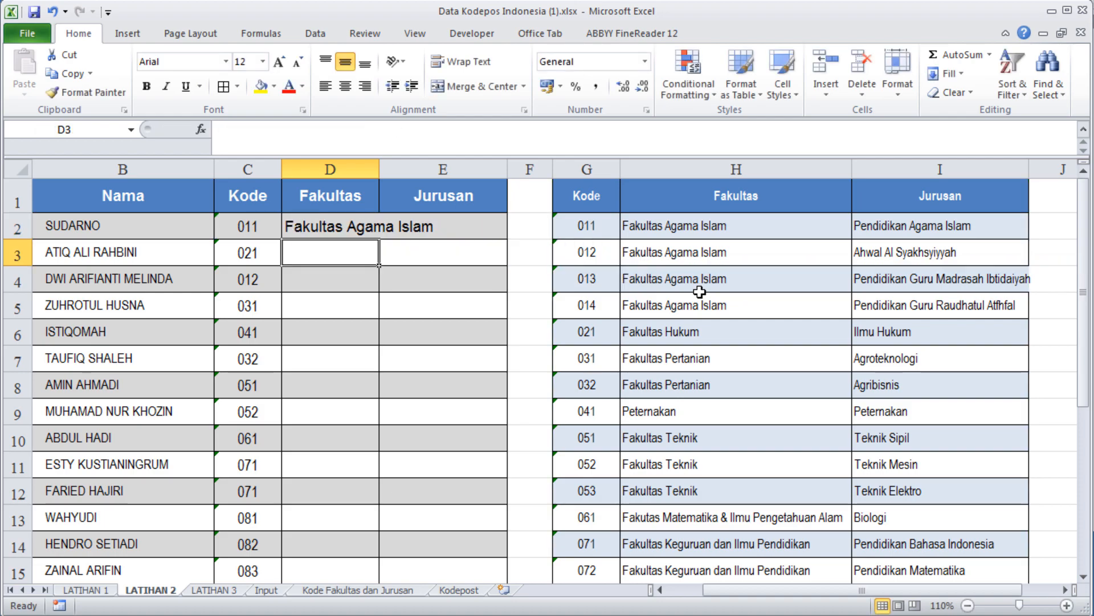
Step: Fill the D2 lookup formula down the Fakultas column and widen column D to fit most of the faculty names
left_click(359, 227)
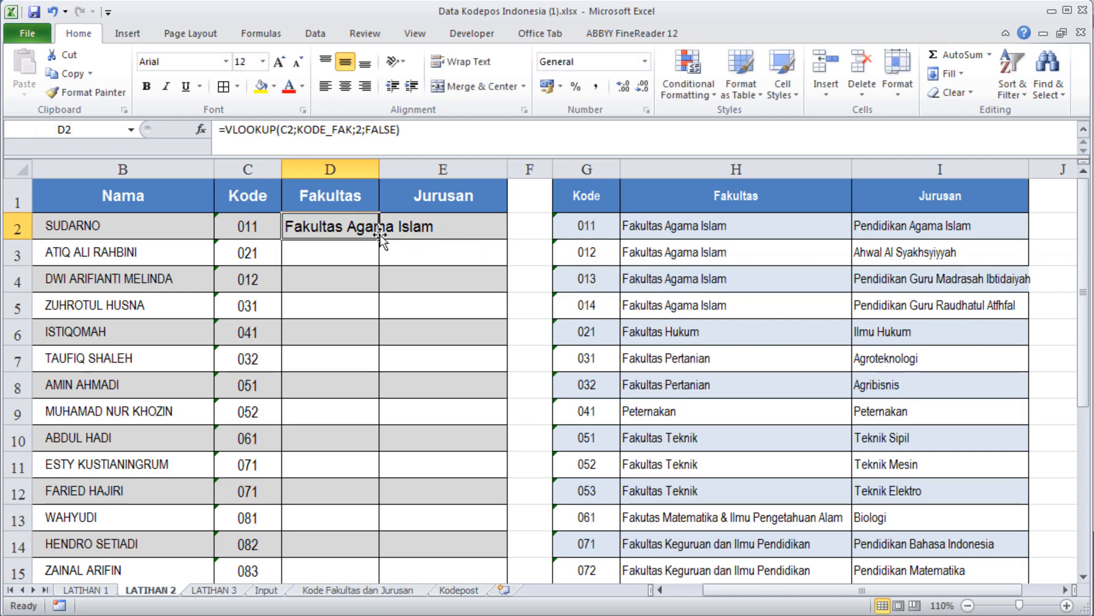
double_click(379, 238)
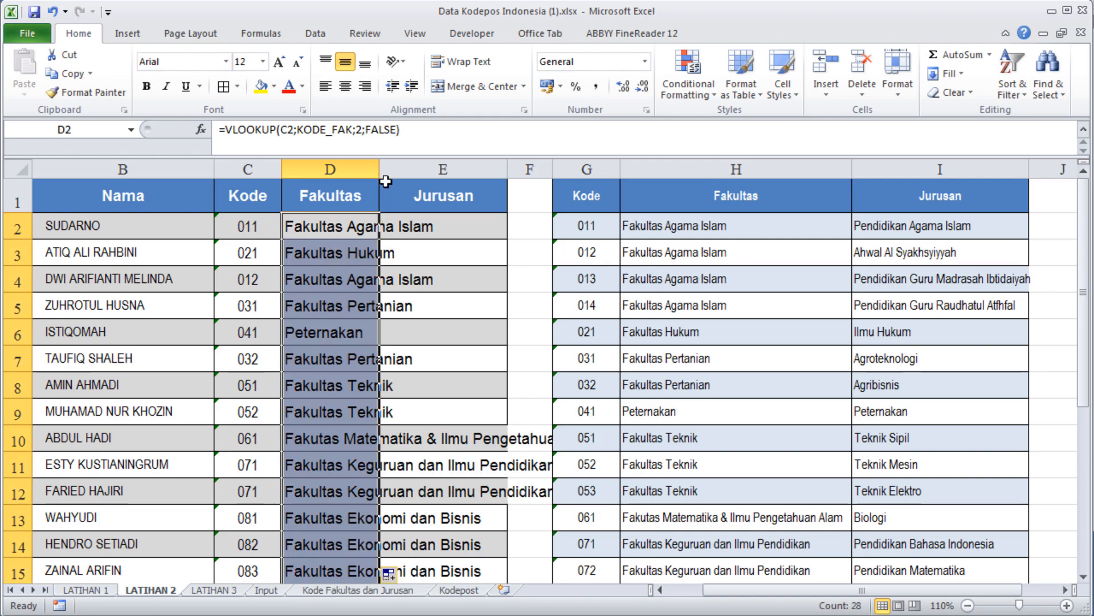
left_click_drag(378, 161, 598, 169)
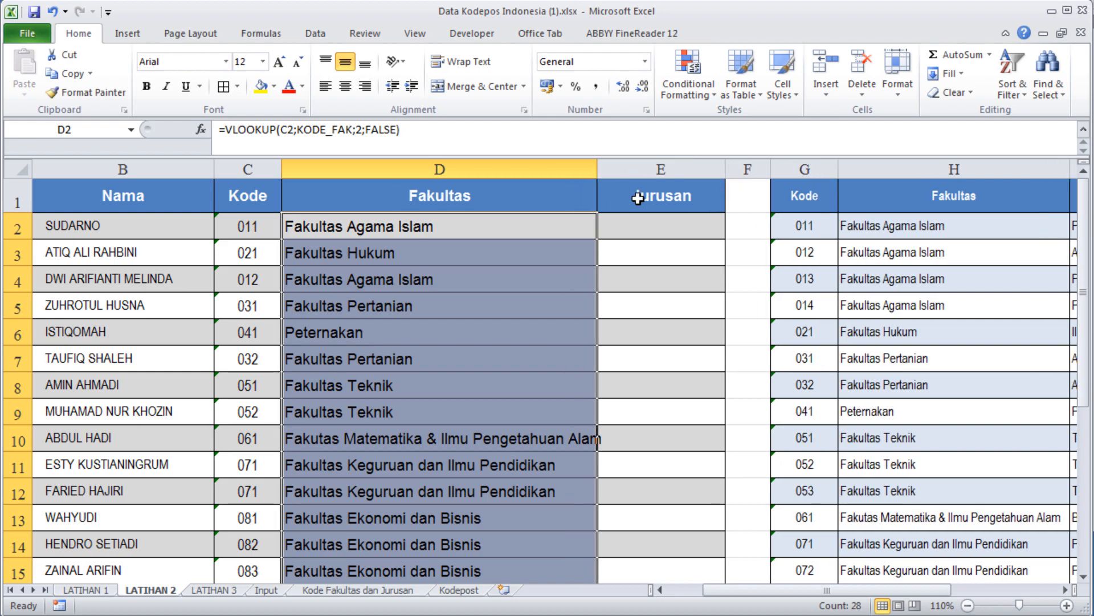
Step: Enter the formula =VLOOKUP(C2;KODE_FAK;3;FALSE) in cell E2 to look up the Jurusan
left_click(689, 242)
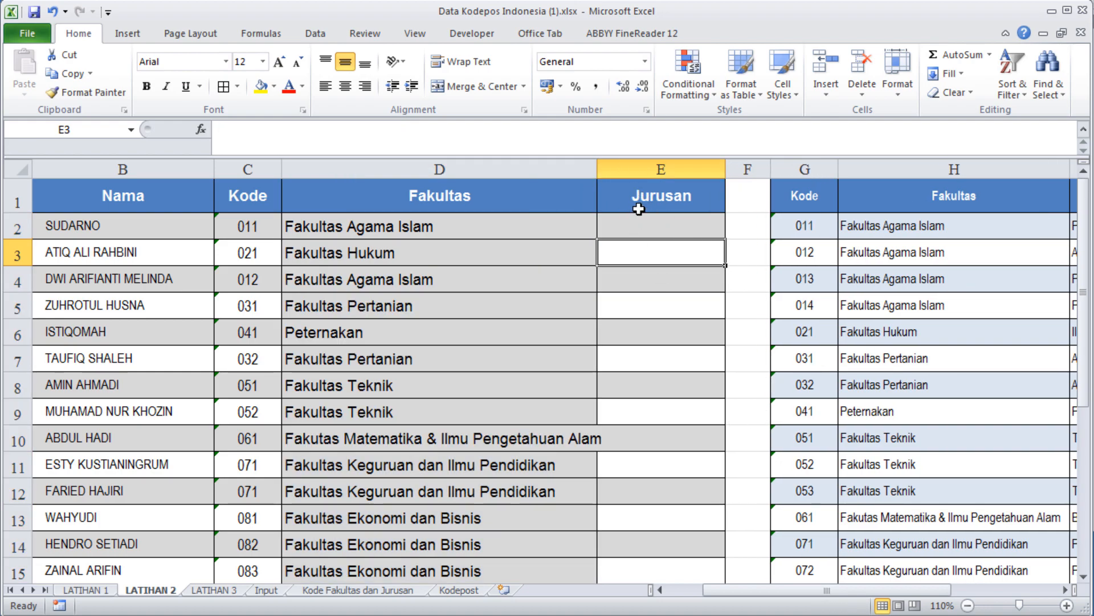
left_click(659, 231)
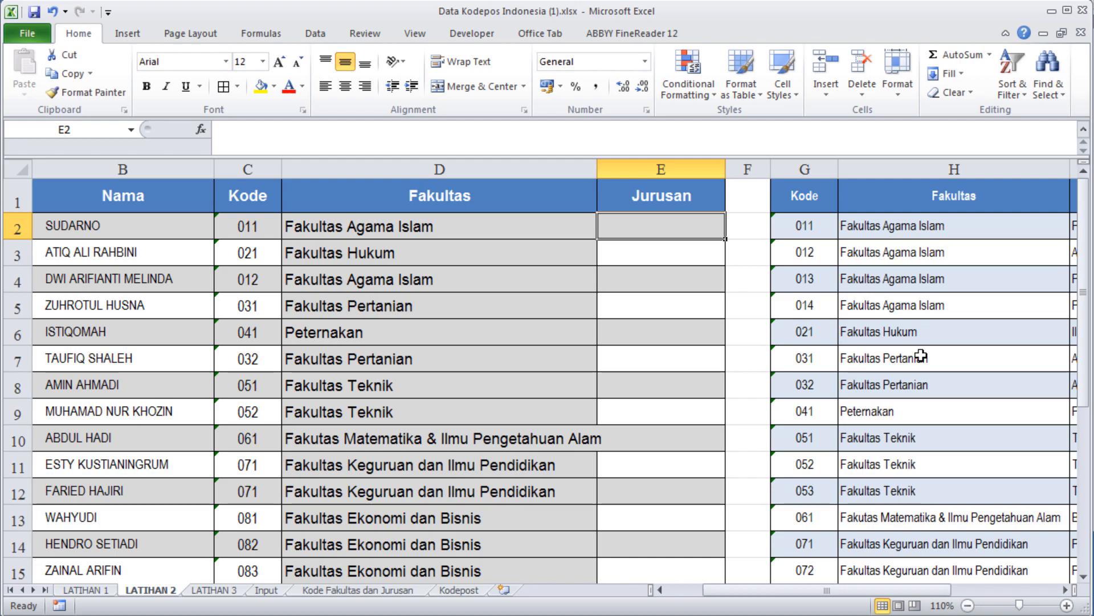
type("=")
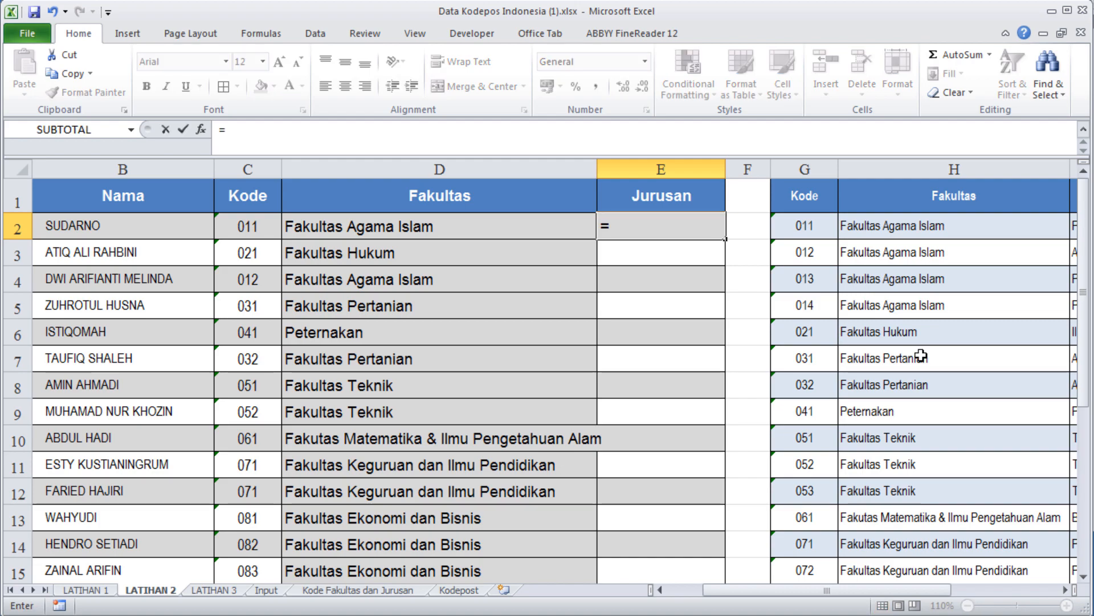
type("VL")
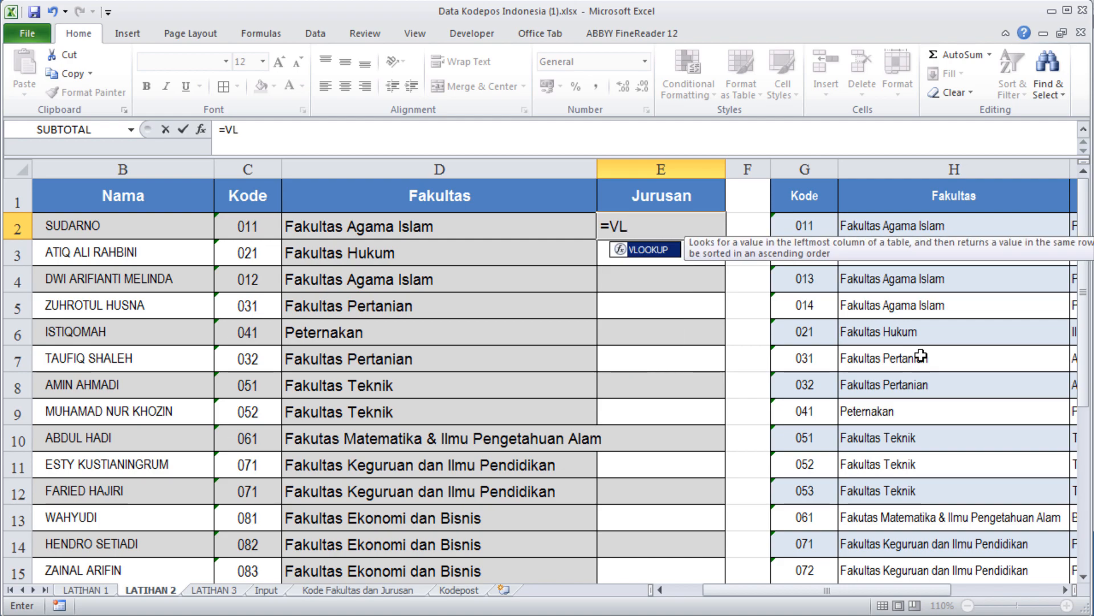
key("Tab")
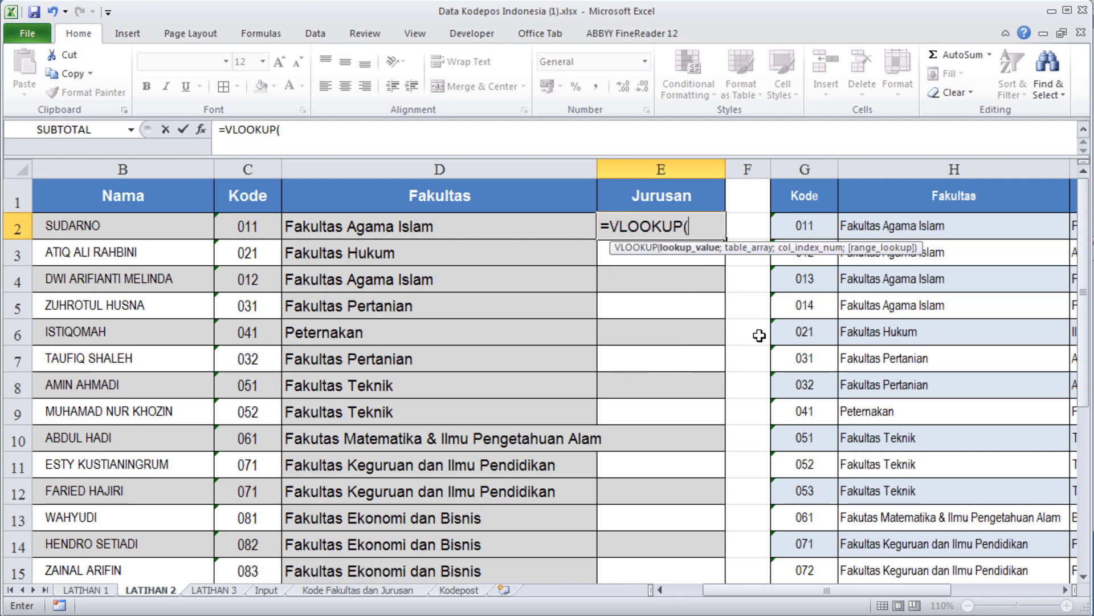
left_click(253, 225)
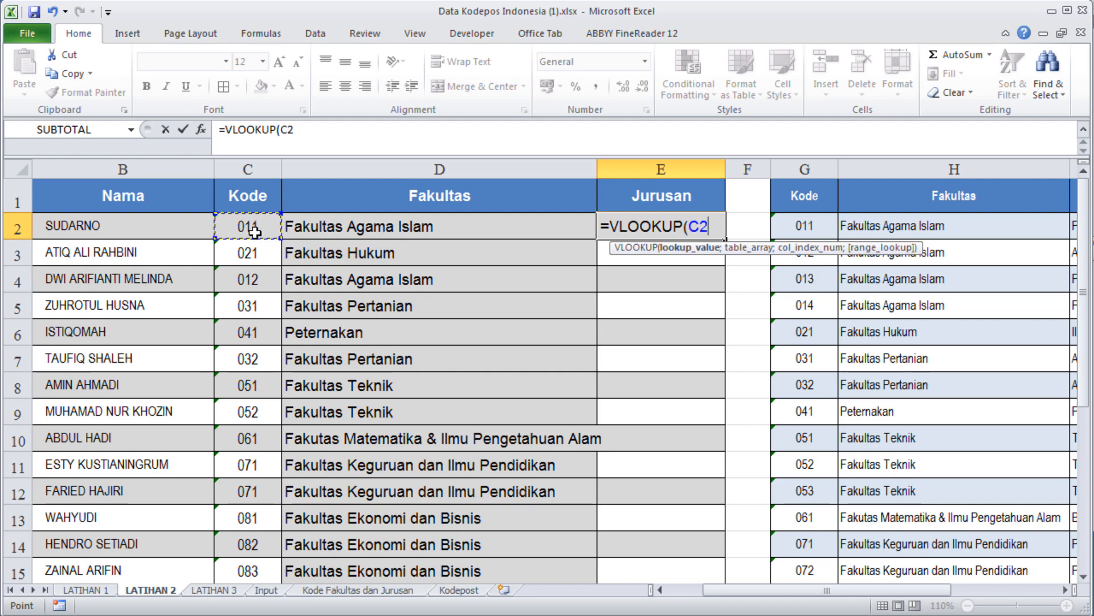
type(";")
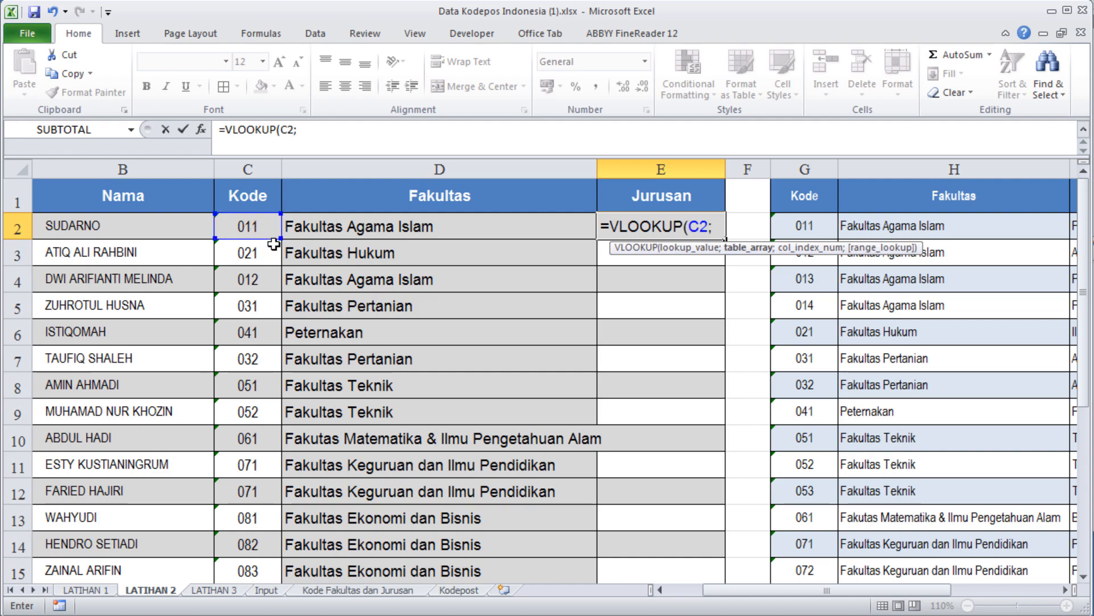
type("KO")
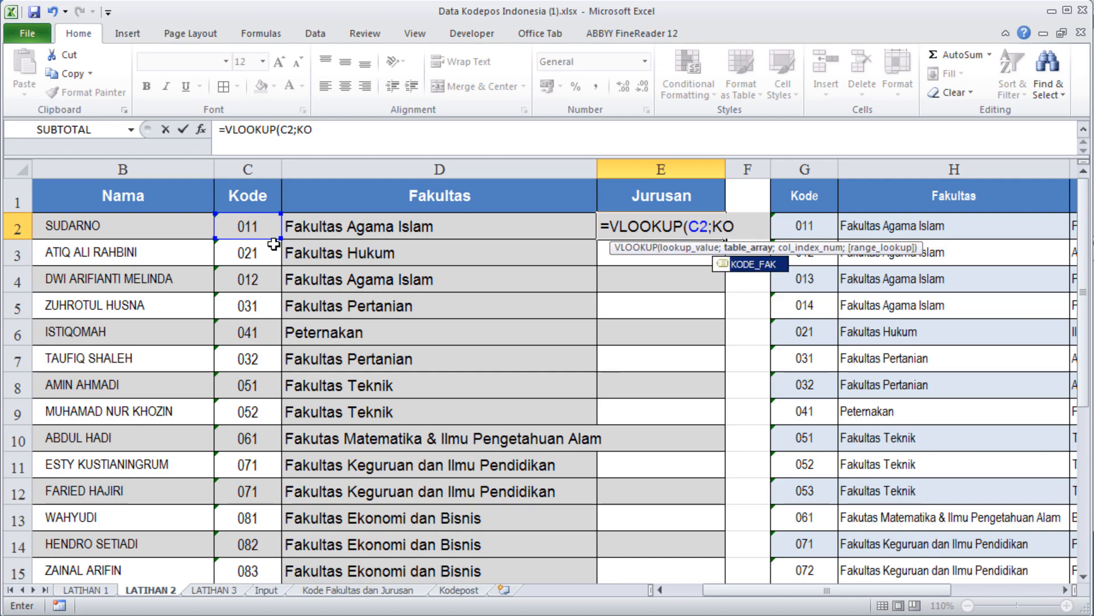
key("Tab")
type(";")
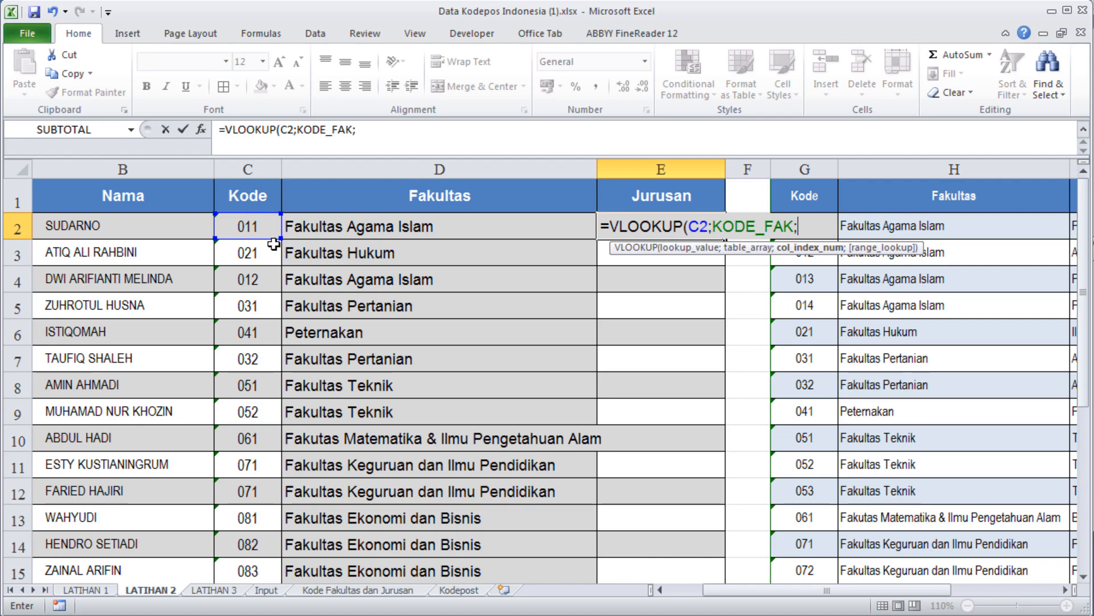
type("3")
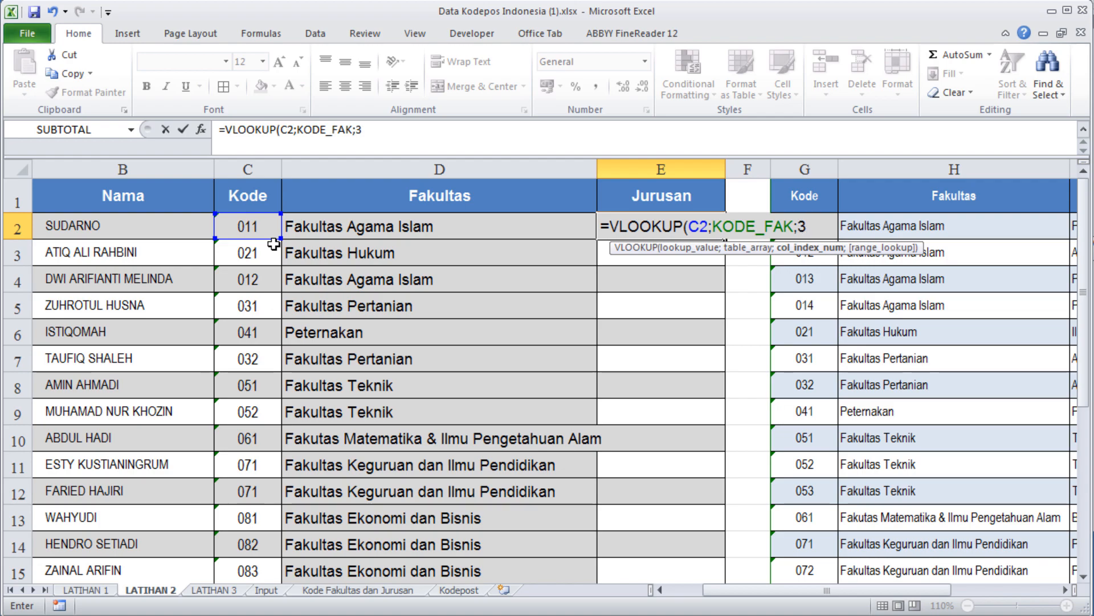
type(";FALSE)")
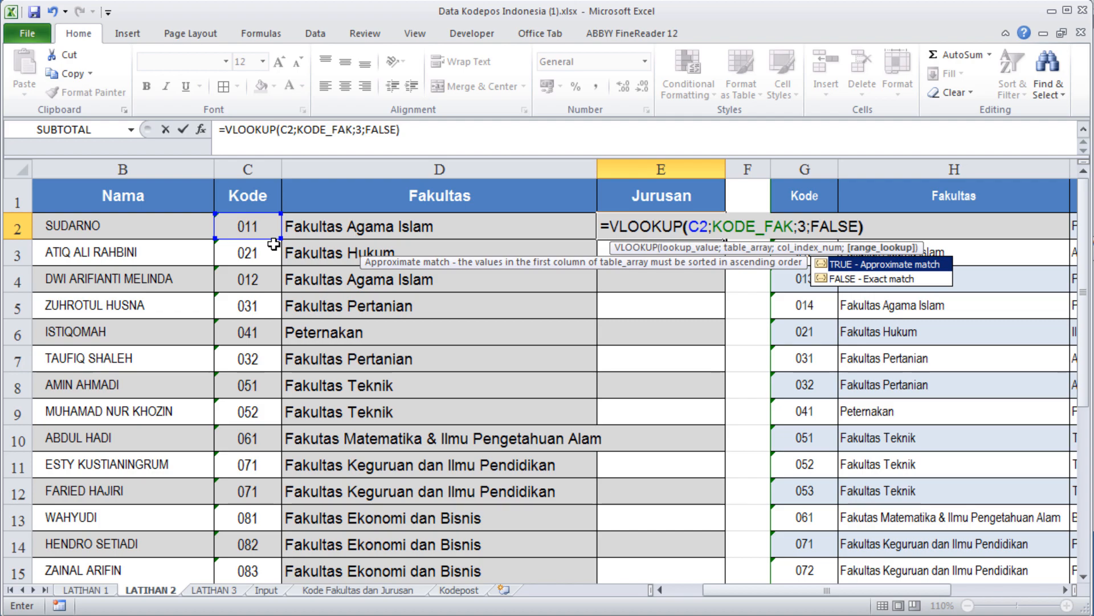
key("Return")
Step: Fill the E2 lookup formula down the Jurusan column and auto-fit the widths of columns E and D
left_click(662, 227)
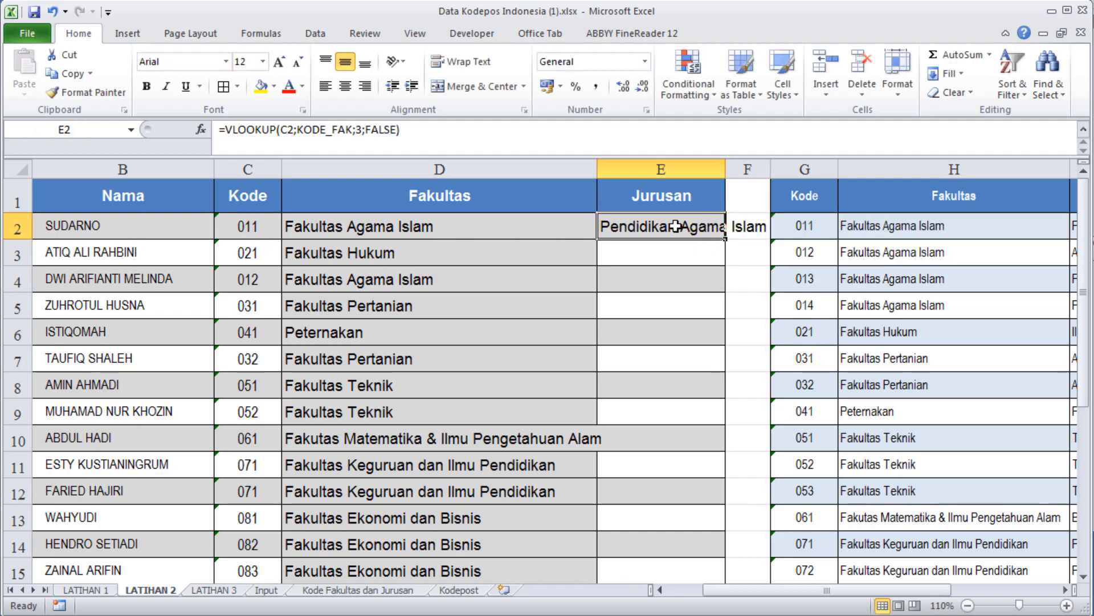
double_click(728, 240)
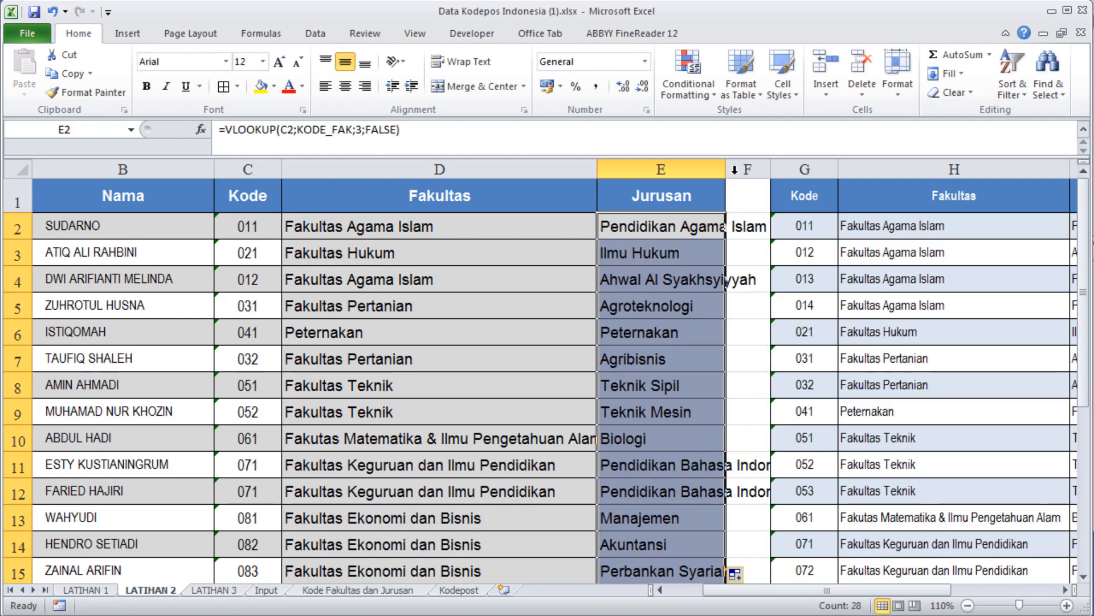
left_click(734, 169)
double_click(727, 171)
left_click(740, 302)
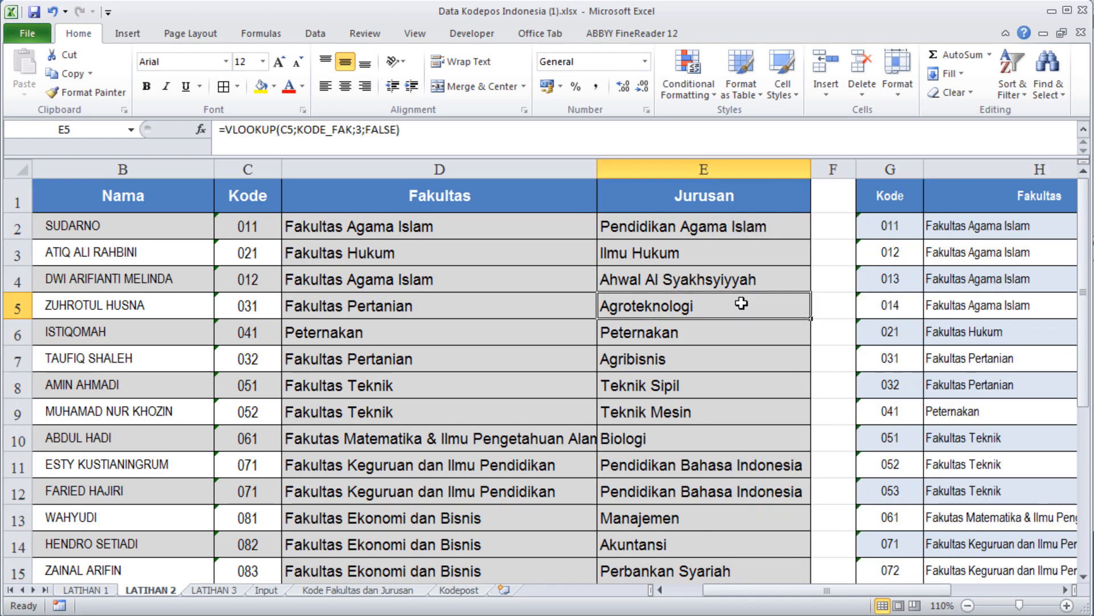
double_click(600, 171)
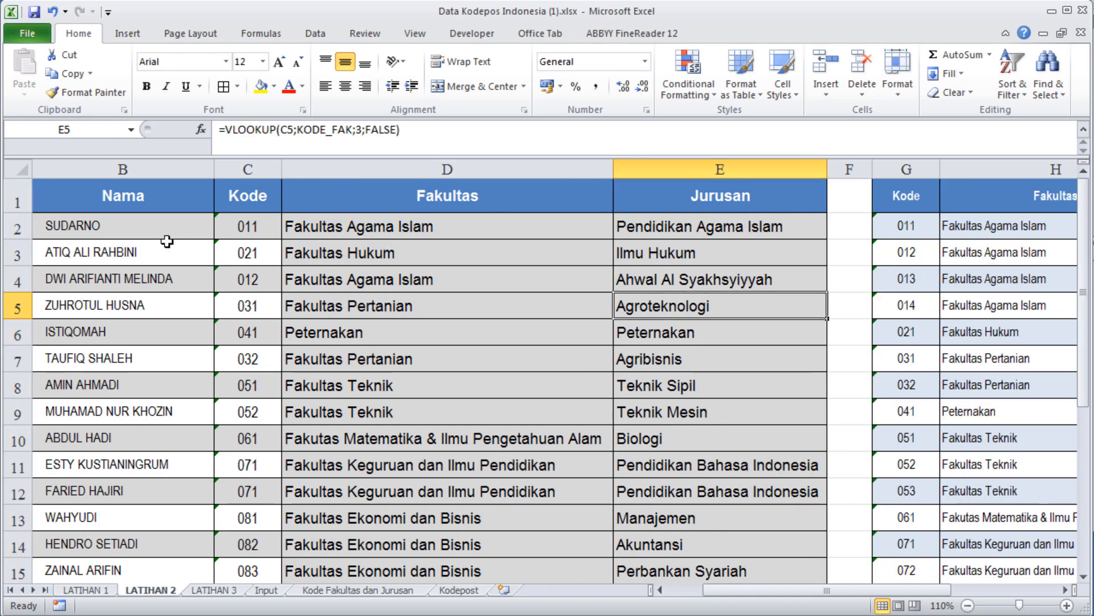
left_click(253, 222)
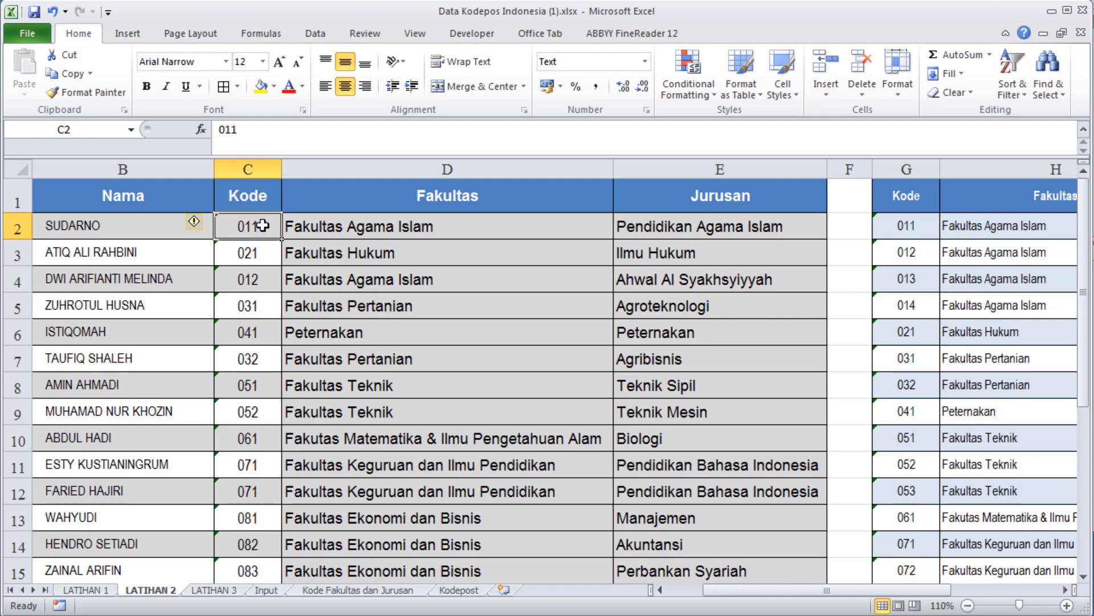
Step: Copy the Kode cells C2:C18 and paste only their formats onto the Fakultas and Jurusan cells D2:E29
key("ctrl+shift+Down")
key("ctrl+c")
key("ctrl+Up")
key("Down")
key("Right")
key("ctrl+shift+Down")
key("shift+Right")
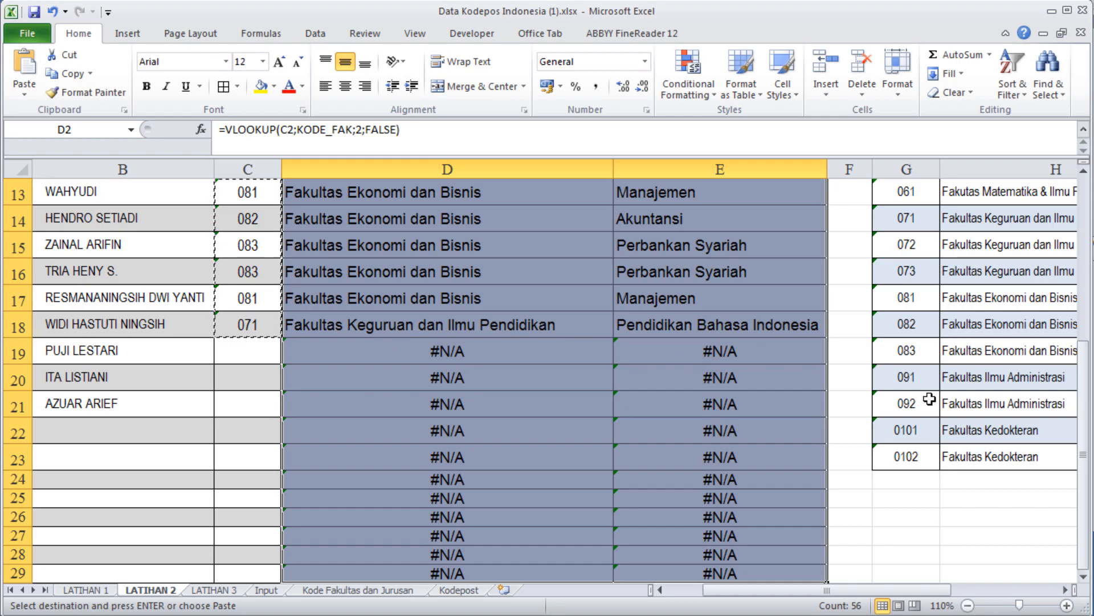
left_click_drag(1085, 399, 1078, 220)
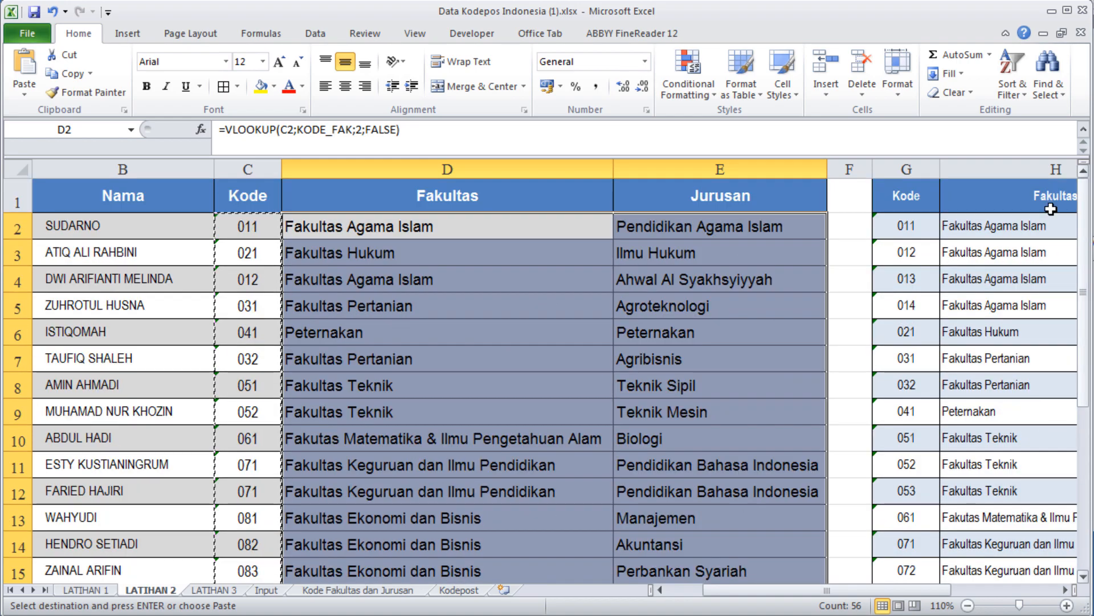
left_click(23, 100)
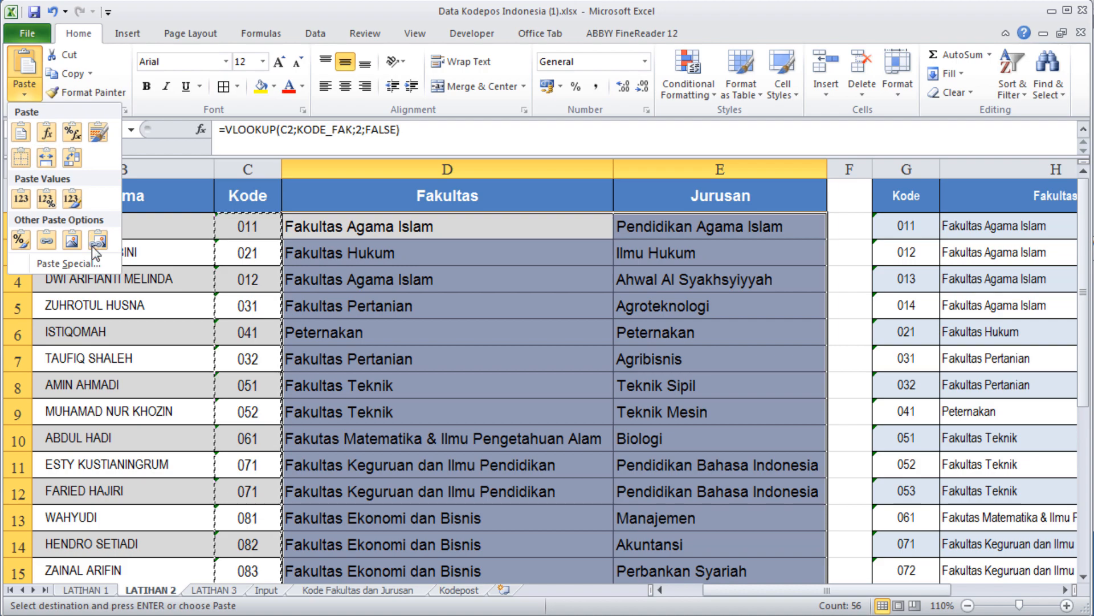
left_click(98, 272)
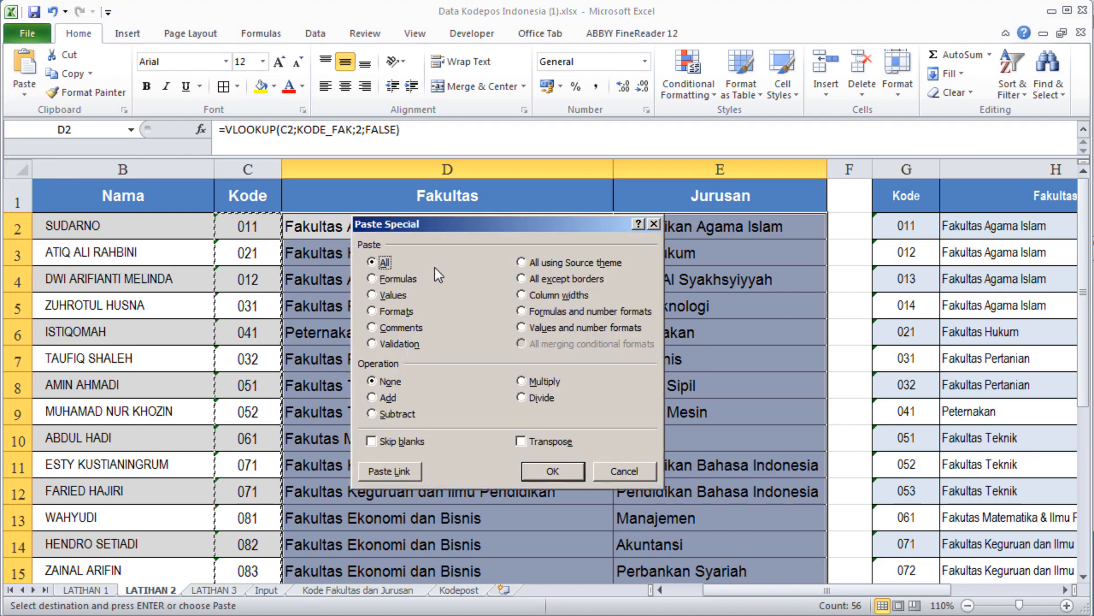
left_click(396, 311)
left_click(564, 472)
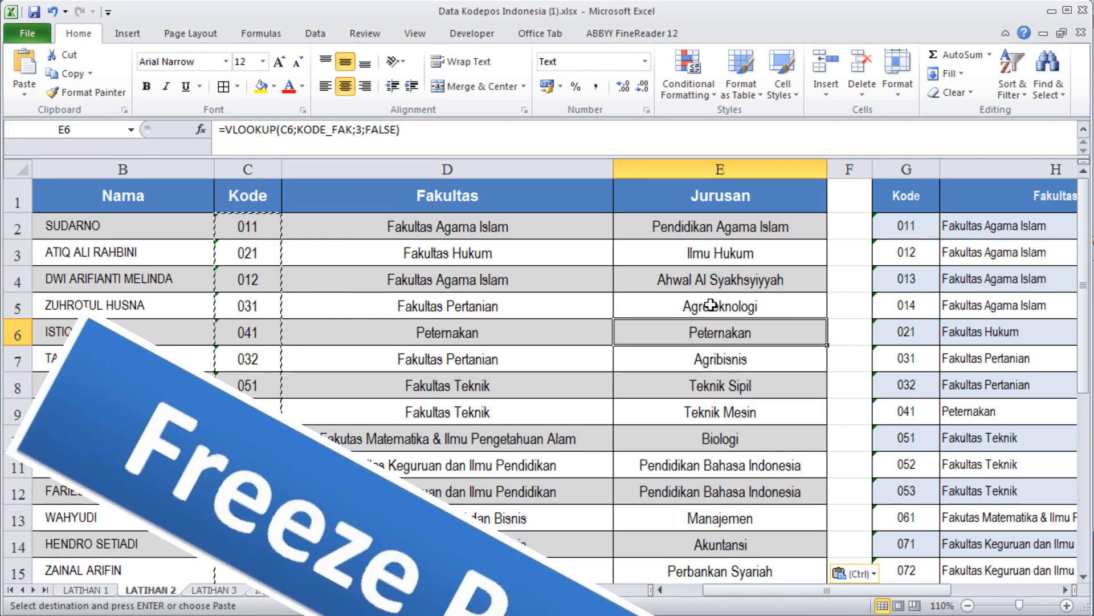
Step: Left-align the entries in the Fakultas and Jurusan columns
key("ctrl+shift+Down")
key("shift+Right")
key("shift+Right")
key("shift+Left")
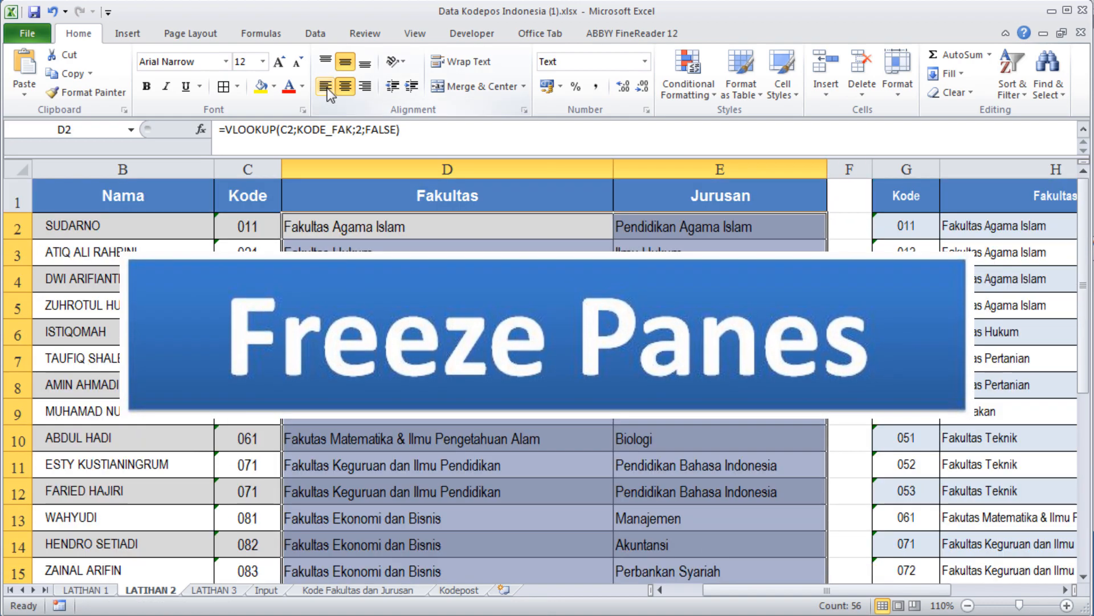
left_click(327, 87)
left_click(447, 358)
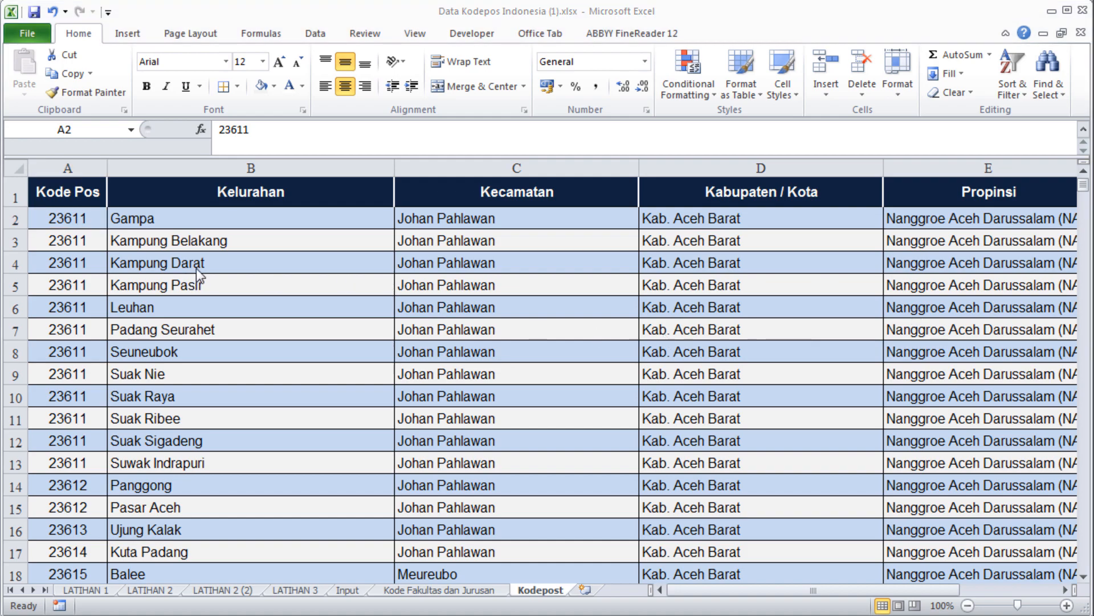
Step: Freeze the panes of the Kodepost sheet at cell A2 to keep the header row in view
left_click(236, 226)
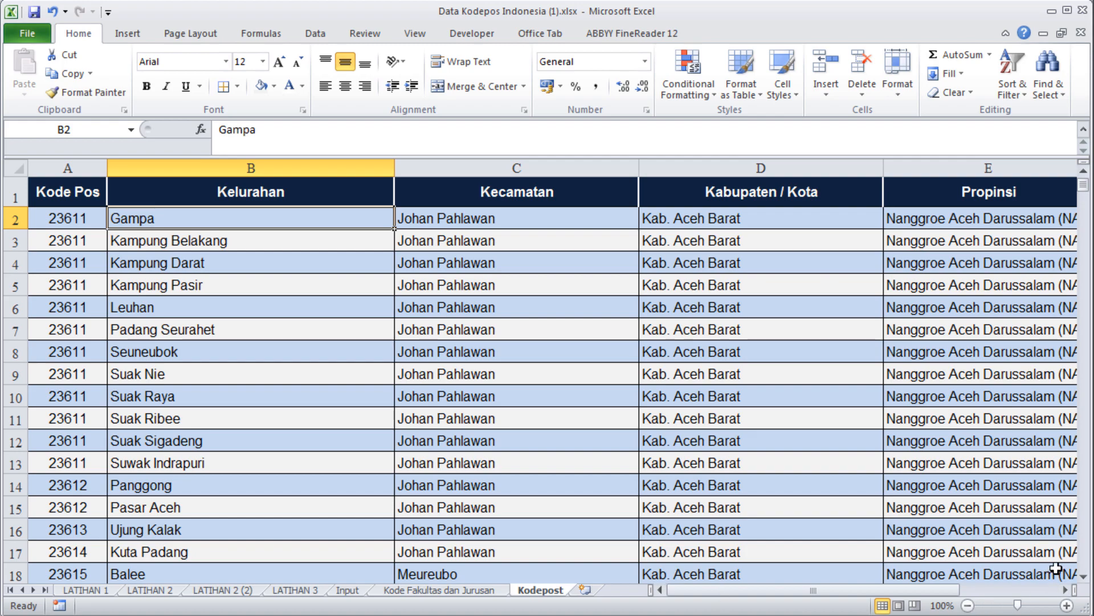
left_click(1083, 576)
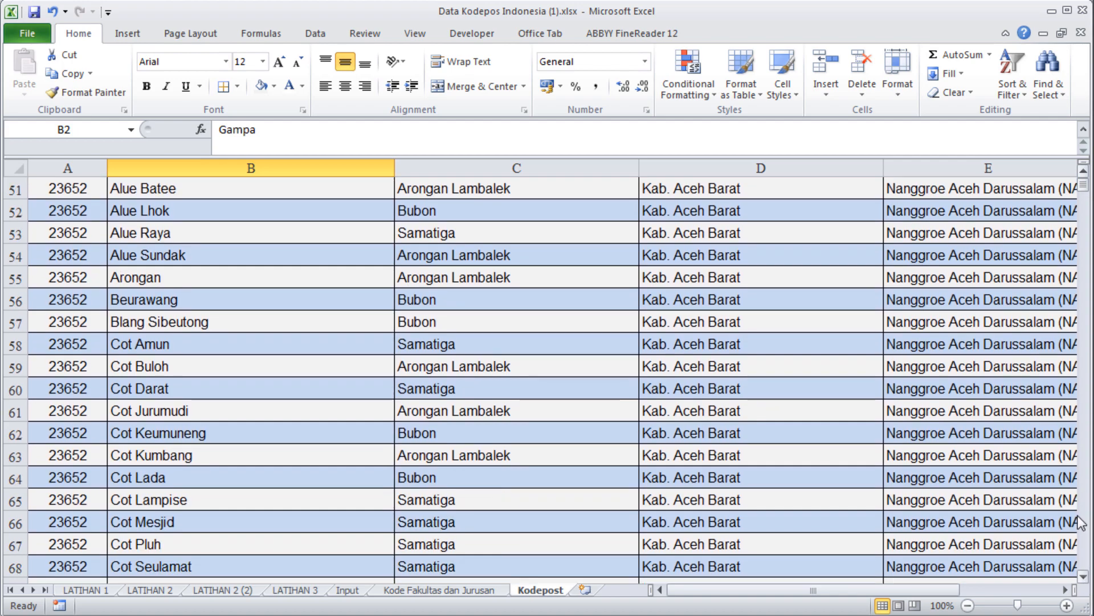
left_click(1083, 522)
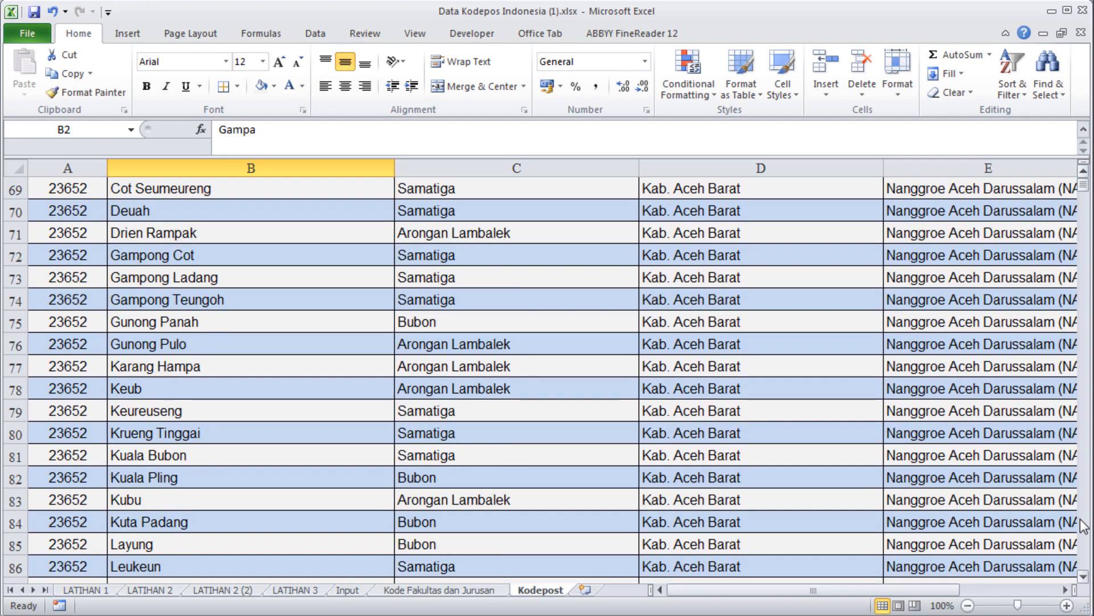
left_click(1084, 551)
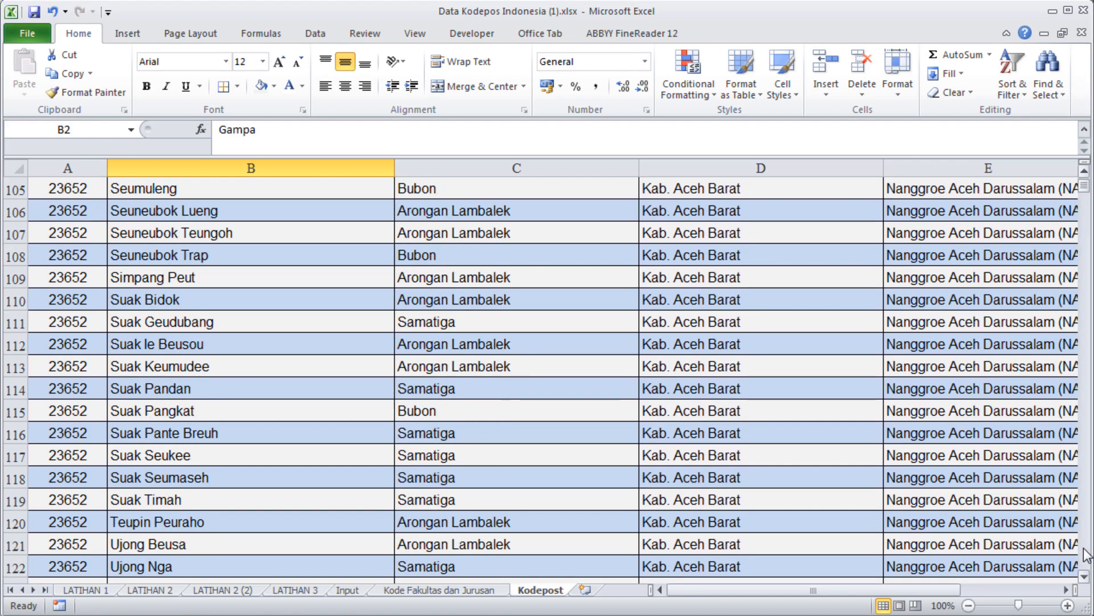
left_click_drag(1085, 189, 1084, 187)
left_click(300, 336)
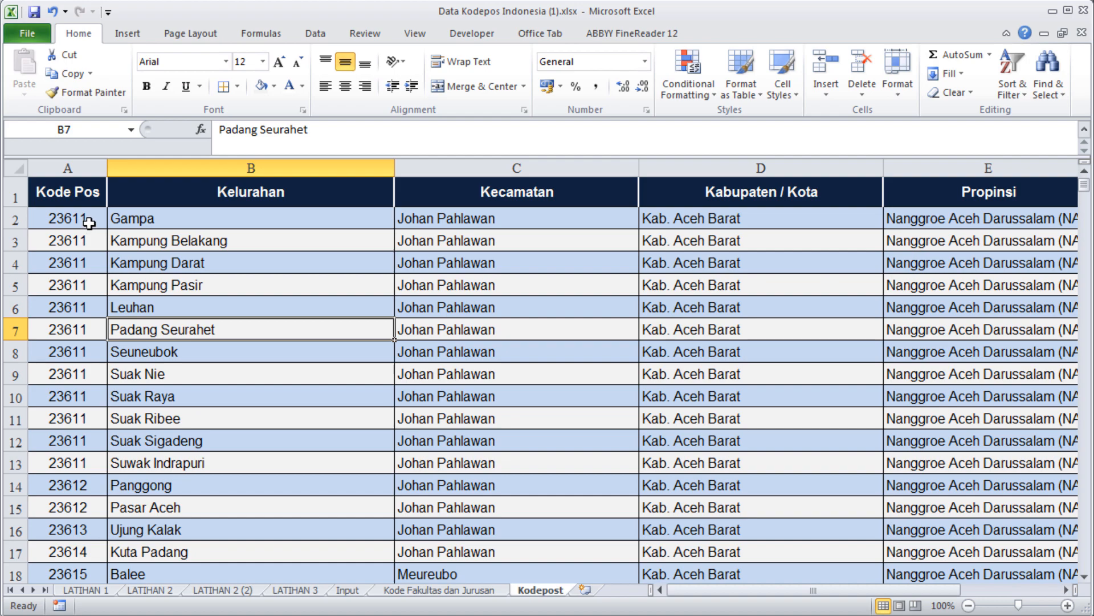
left_click(89, 223)
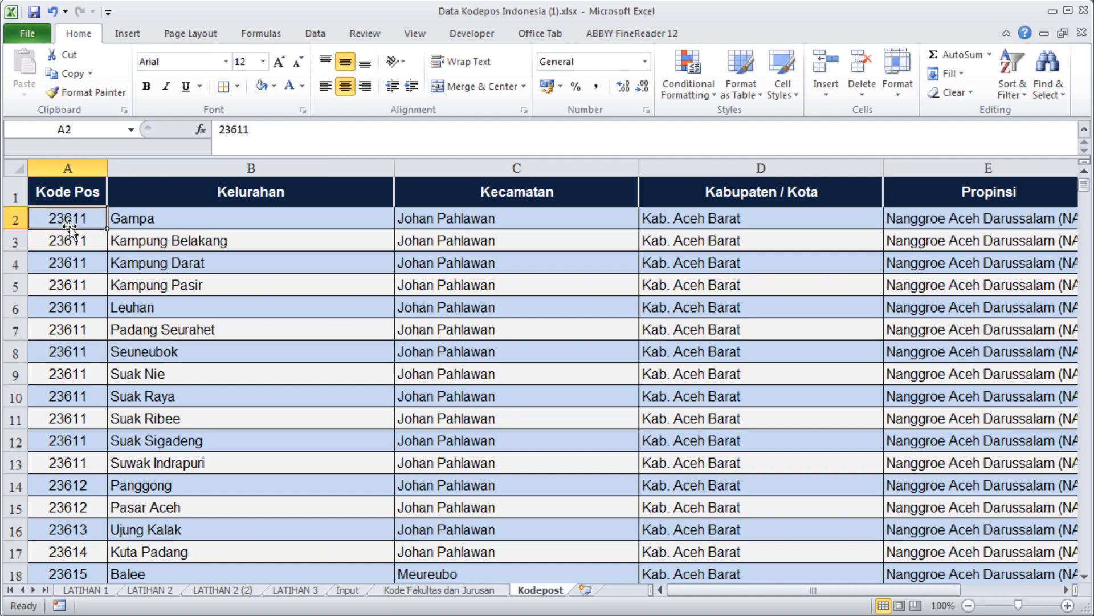
left_click(416, 34)
left_click(593, 68)
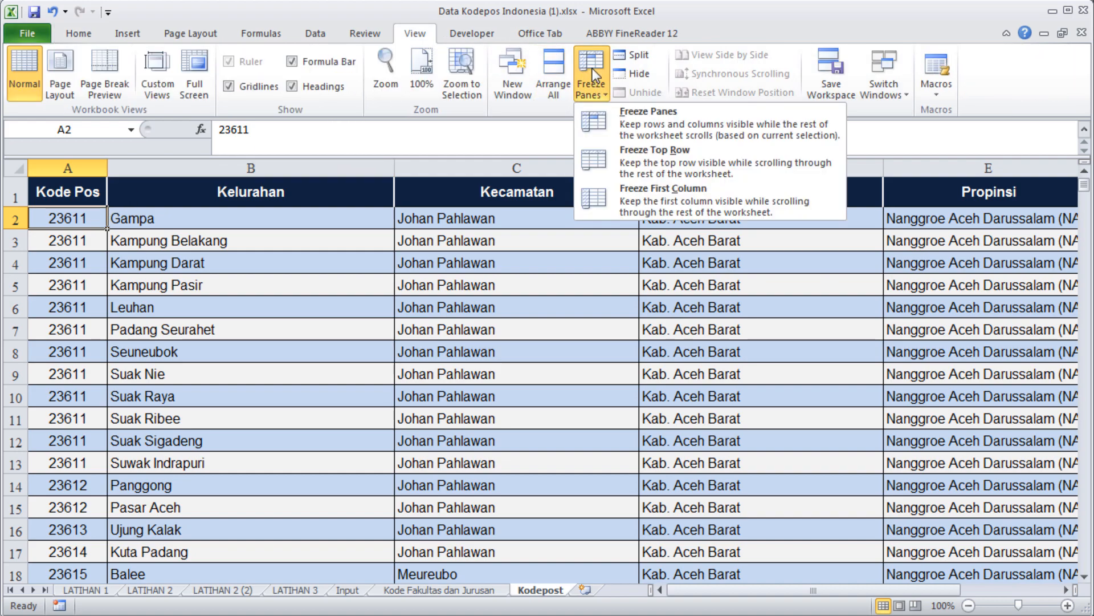
left_click(612, 131)
left_click(187, 343)
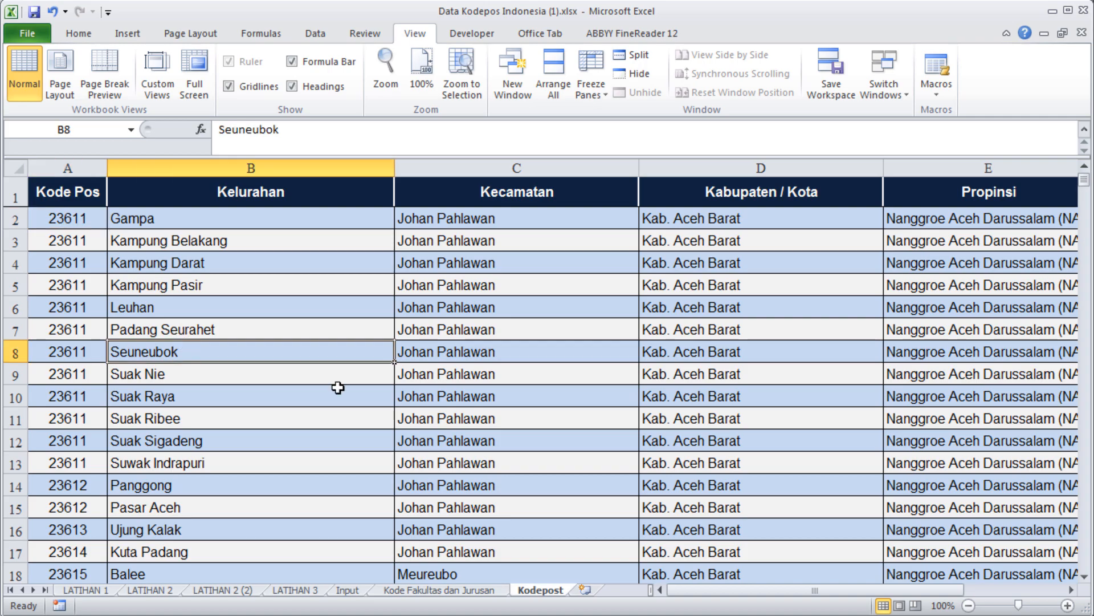
Step: Check the header row far down the Kodepost list, and unfreeze the panes
left_click_drag(1089, 555, 1090, 556)
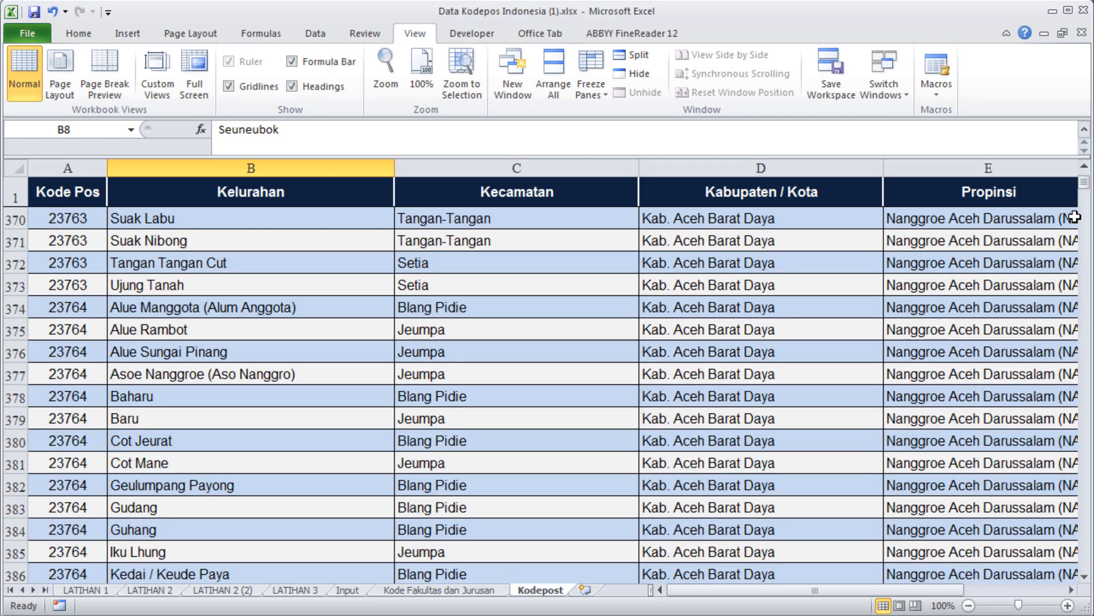
left_click_drag(1084, 184, 1090, 489)
left_click(277, 331)
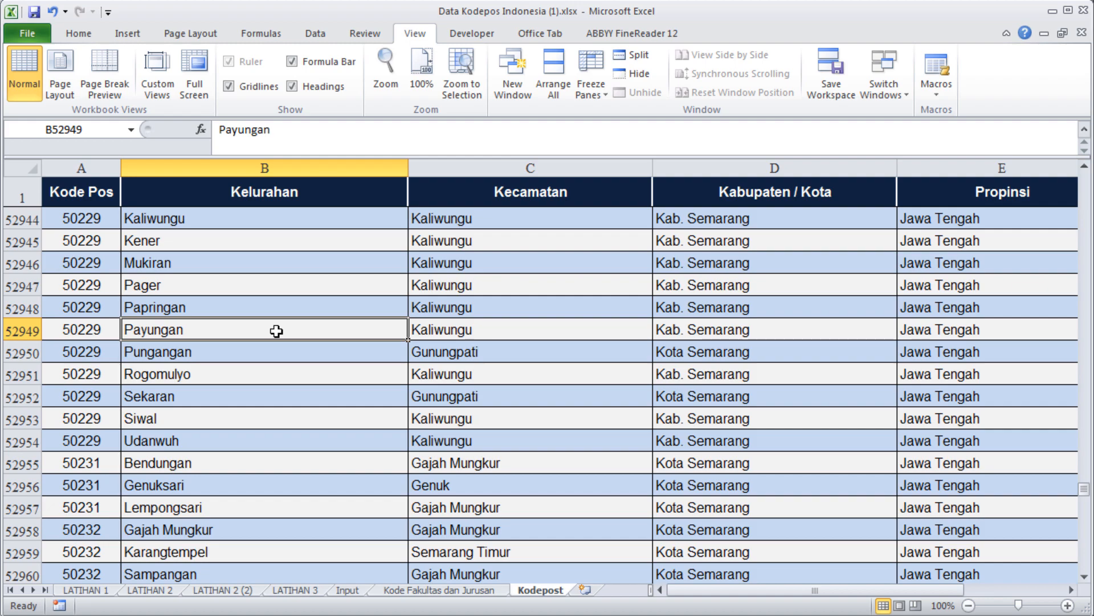
key("ctrl+Up")
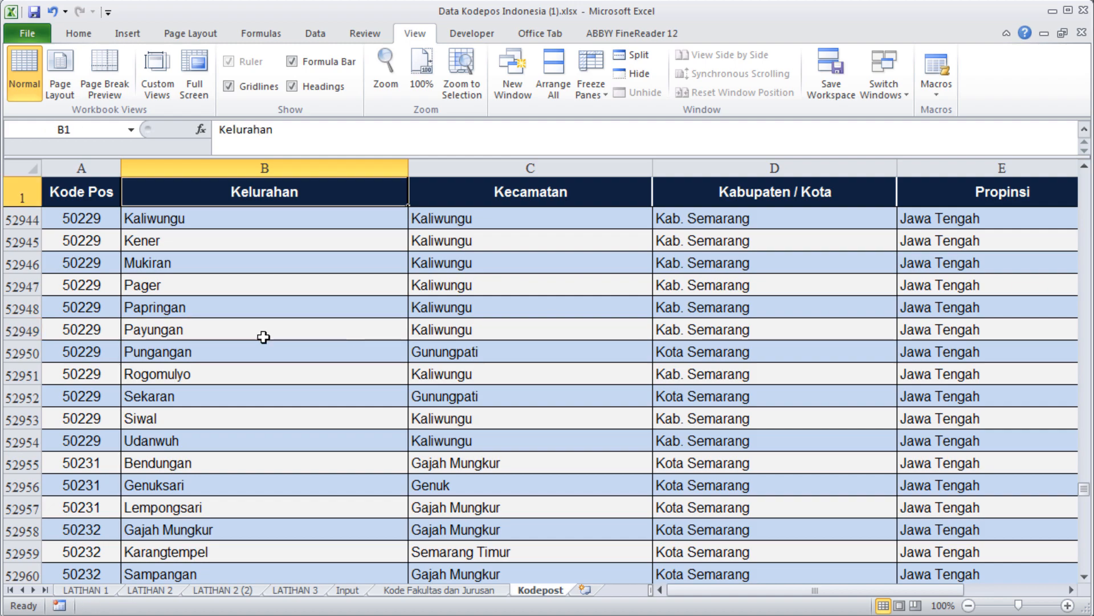
left_click(242, 285)
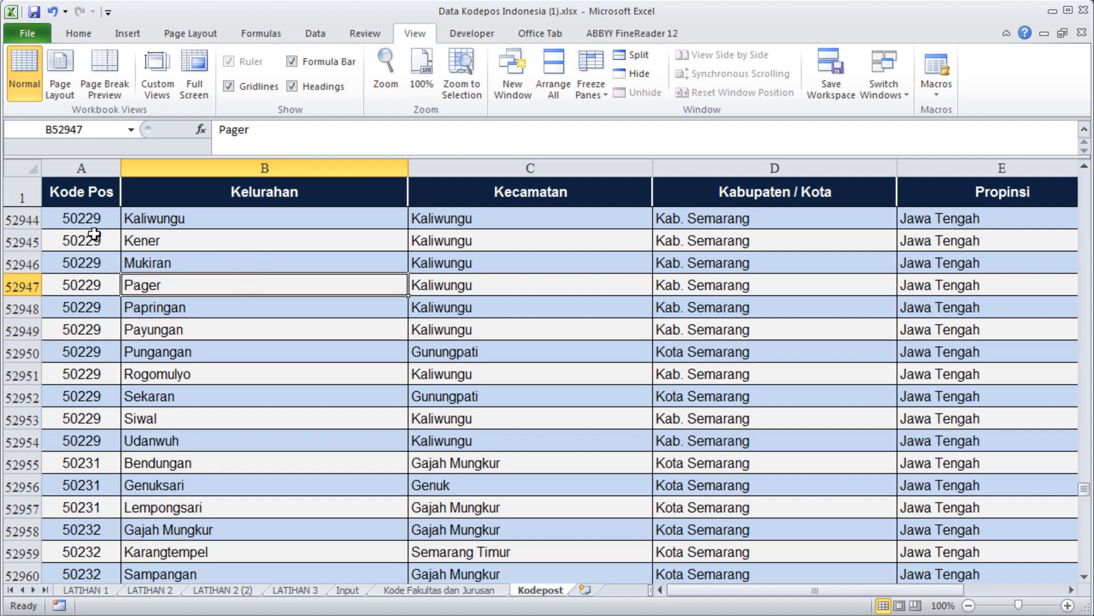
left_click(86, 222)
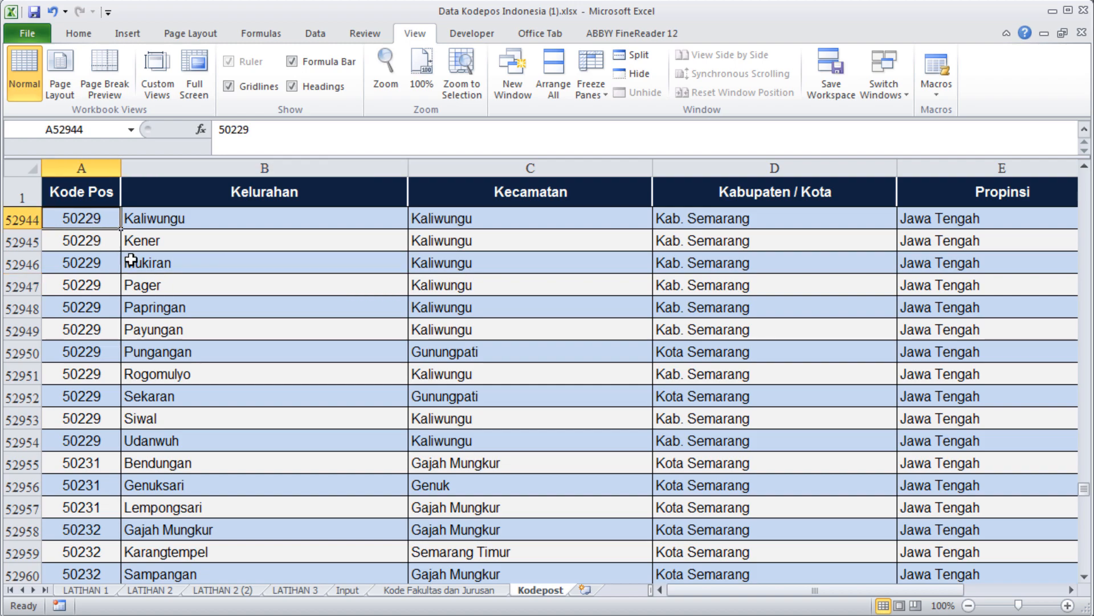
left_click(600, 98)
left_click(607, 109)
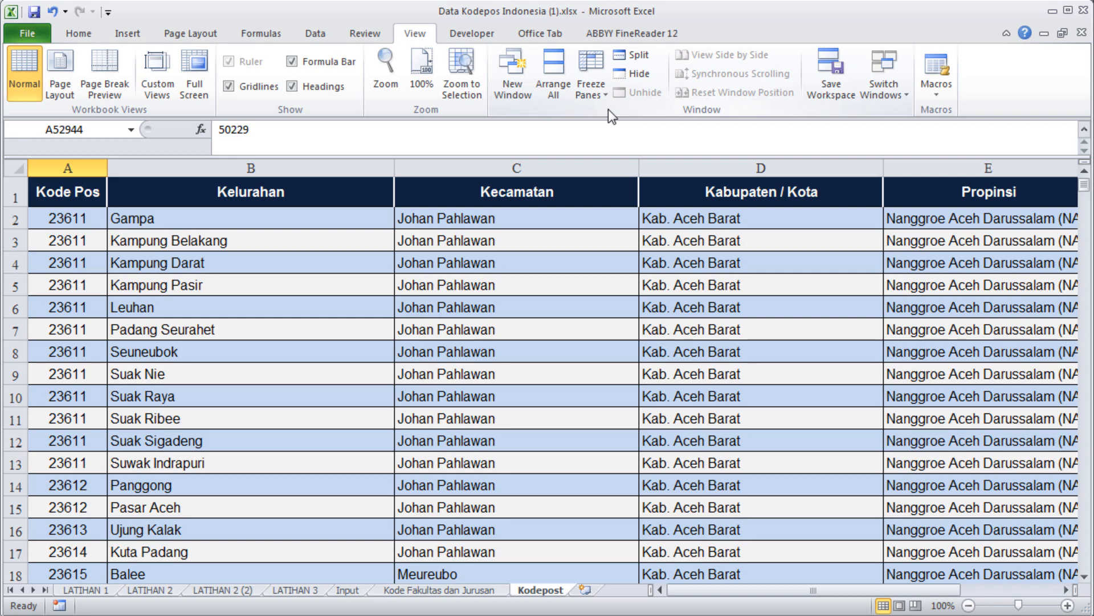
left_click_drag(1089, 183, 1089, 183)
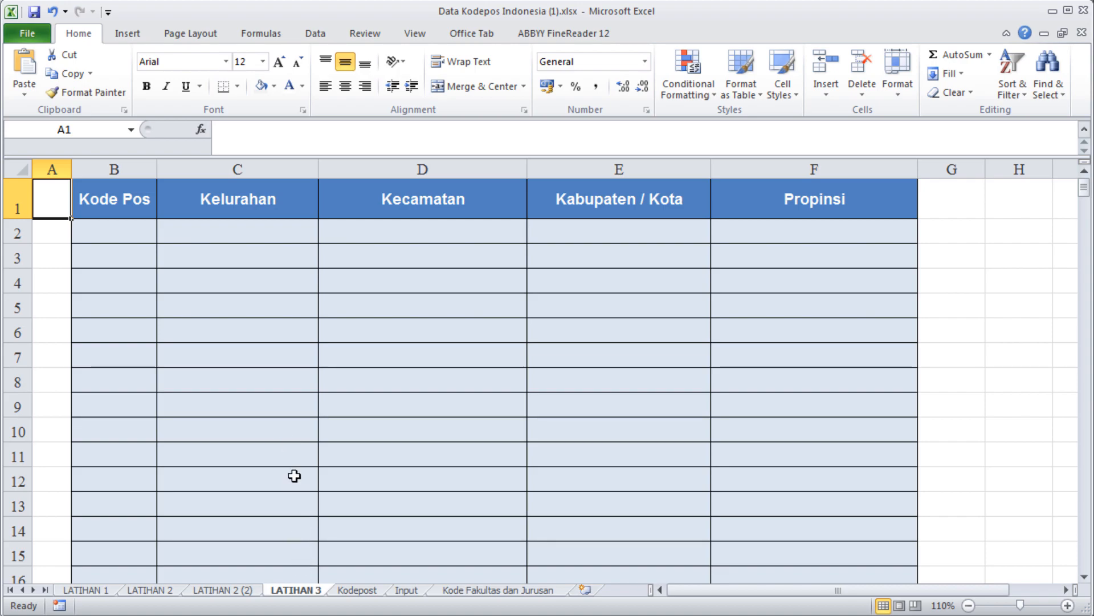
Step: View the Kodepost source data and return to cell B2 on the LATIHAN 3 sheet
left_click(365, 591)
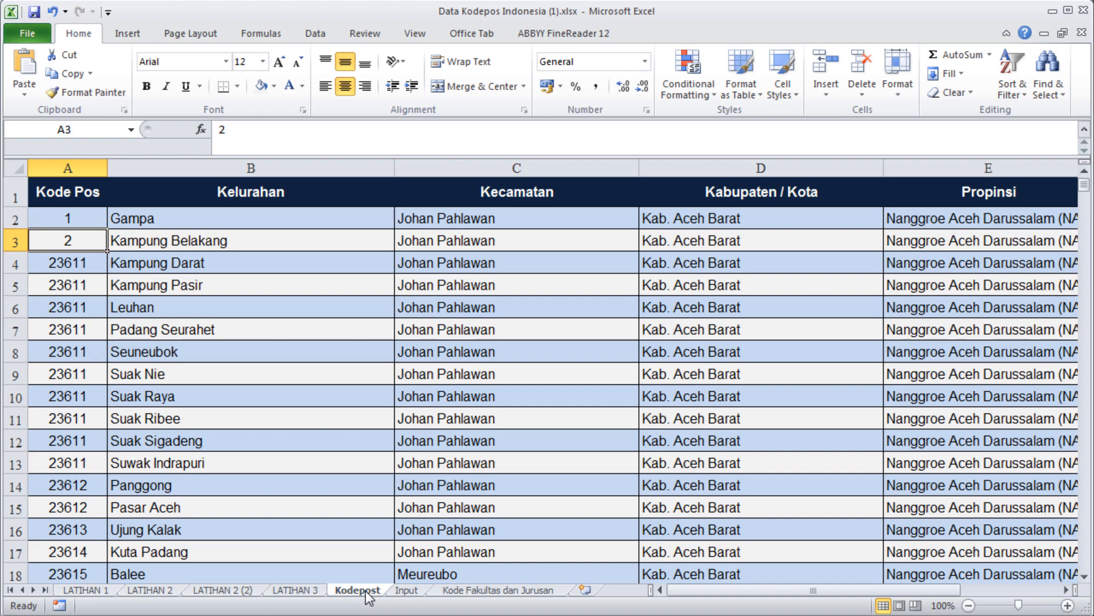
left_click(308, 593)
left_click(140, 234)
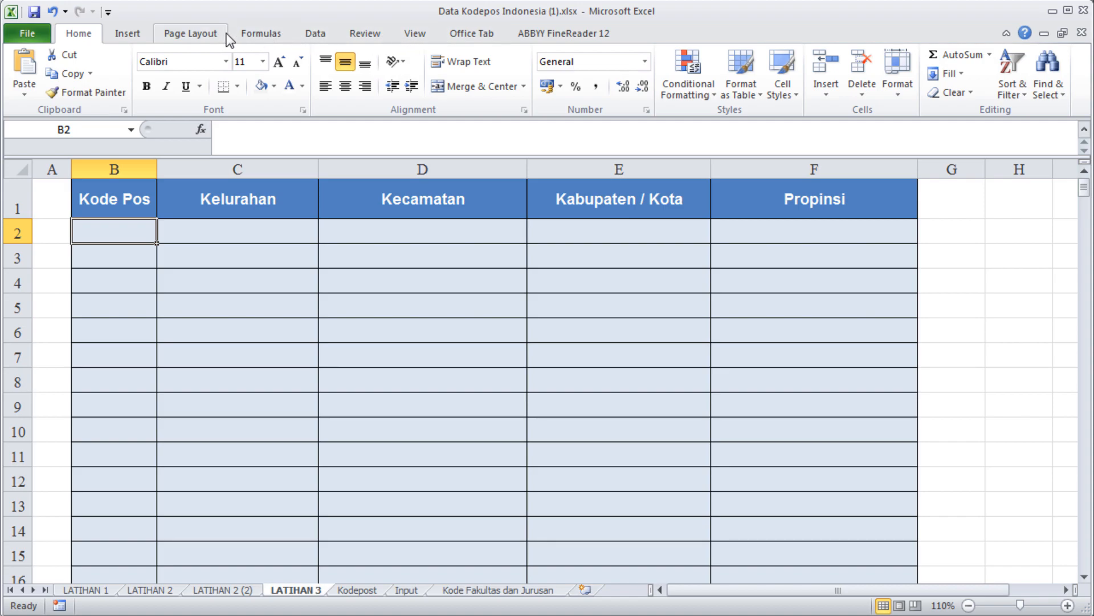
Step: Enable the Developer tab in the ribbon customization options
left_click(36, 32)
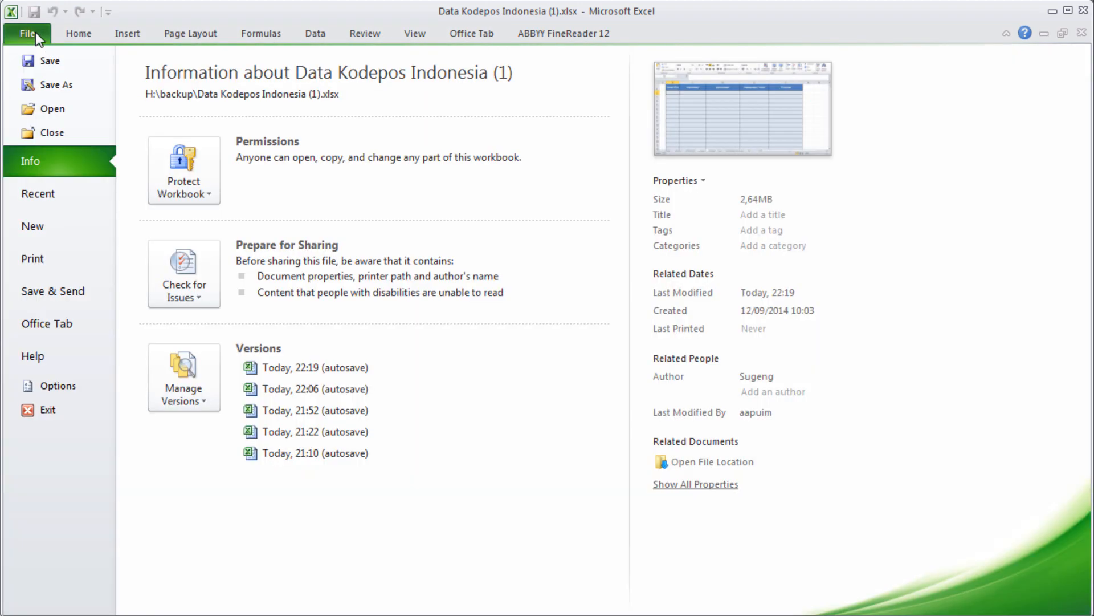
left_click(73, 388)
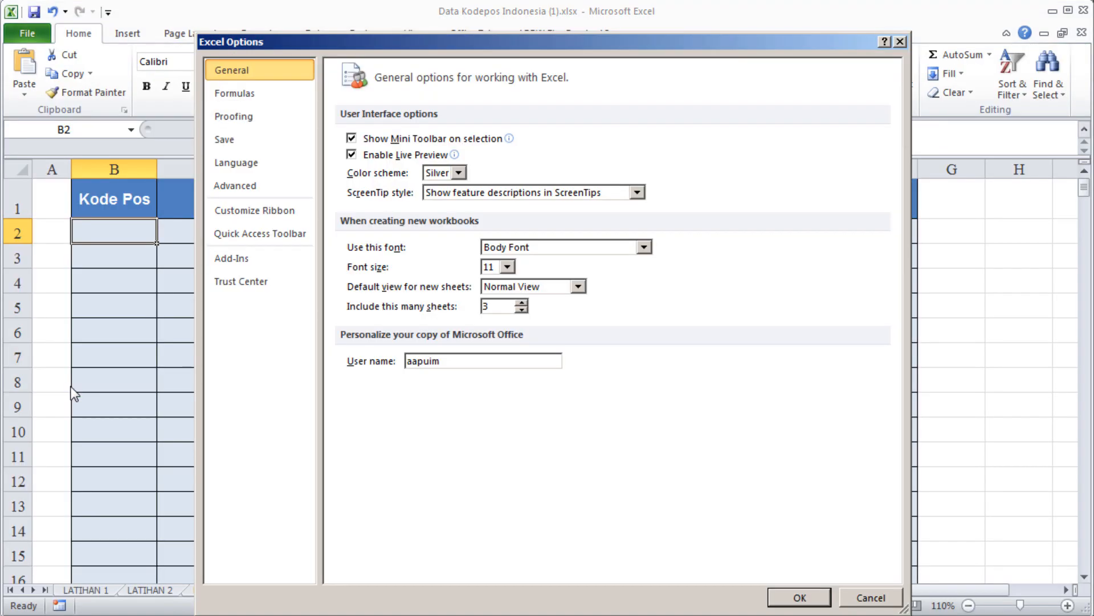
left_click(284, 215)
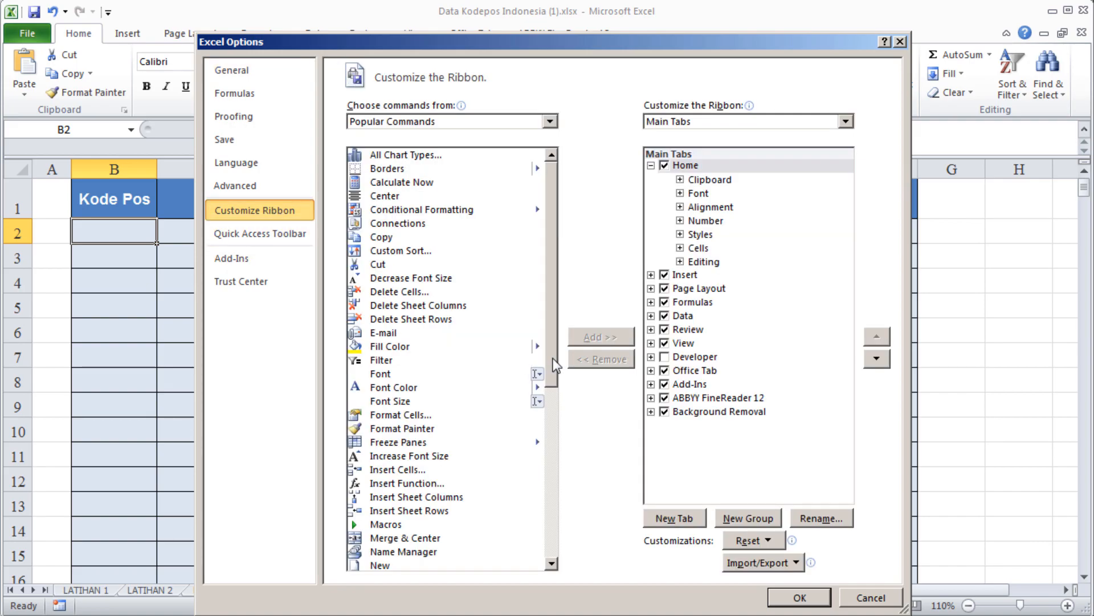
left_click(665, 358)
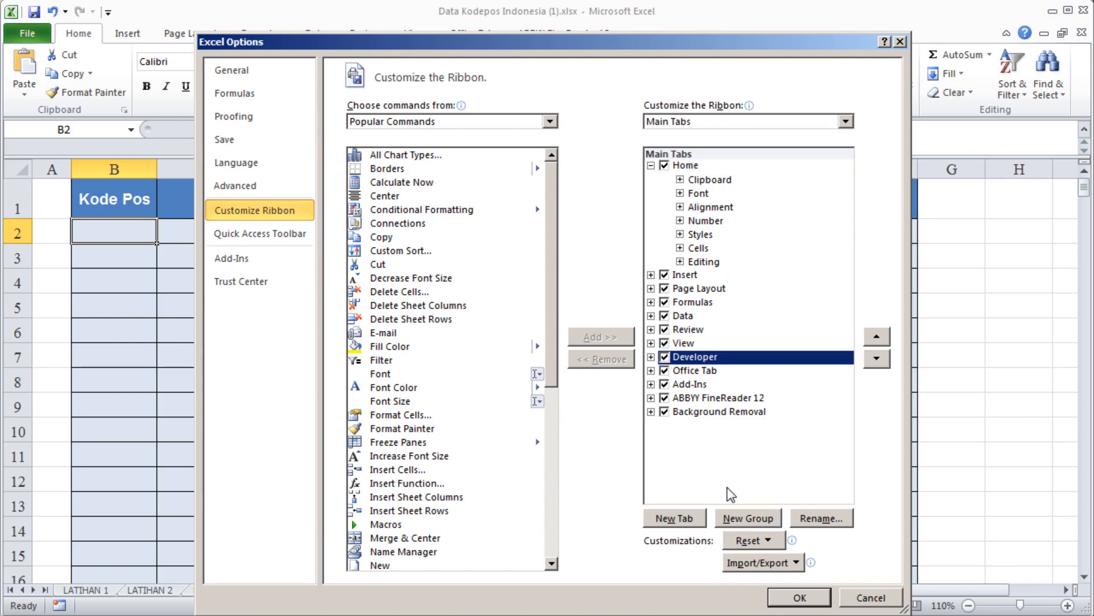
left_click(800, 598)
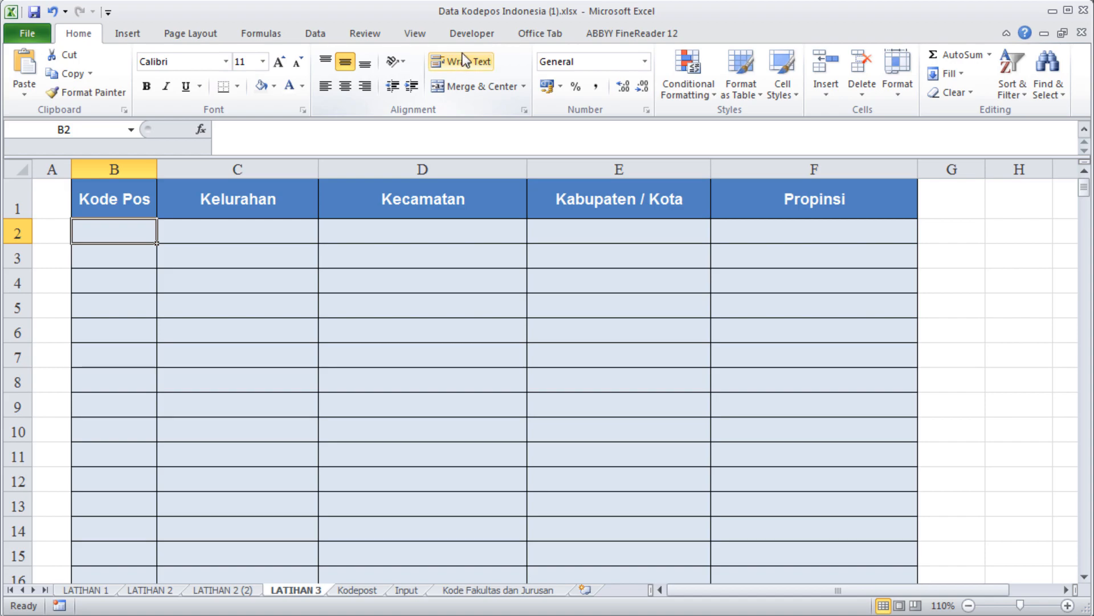
Step: Insert a vertical scroll bar form control in column A, spanning rows 2 to 15 beside the Kode Pos table
left_click(471, 35)
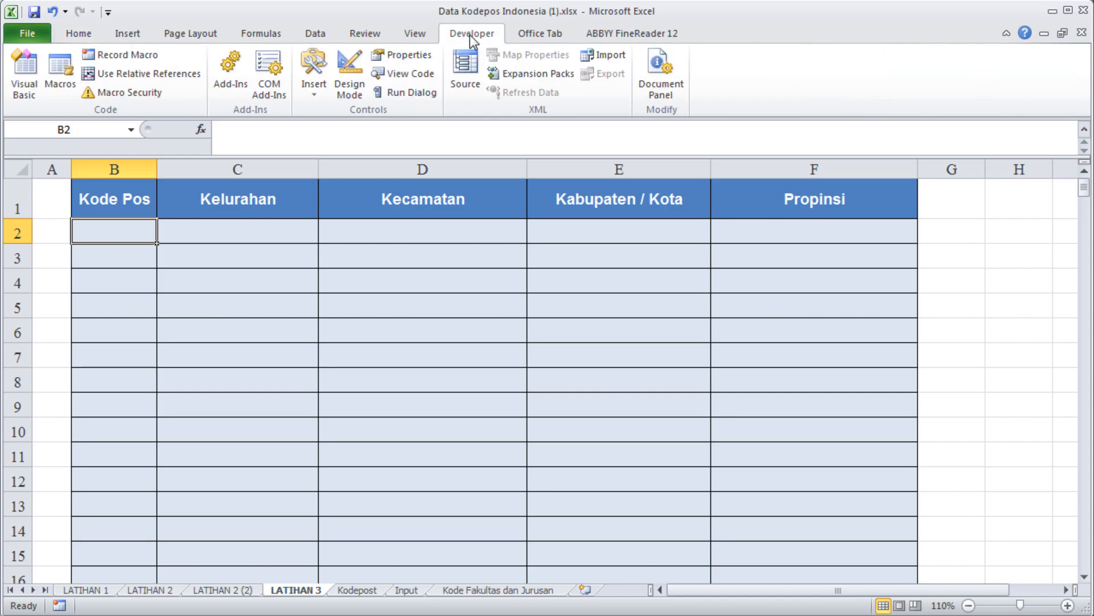
left_click(315, 96)
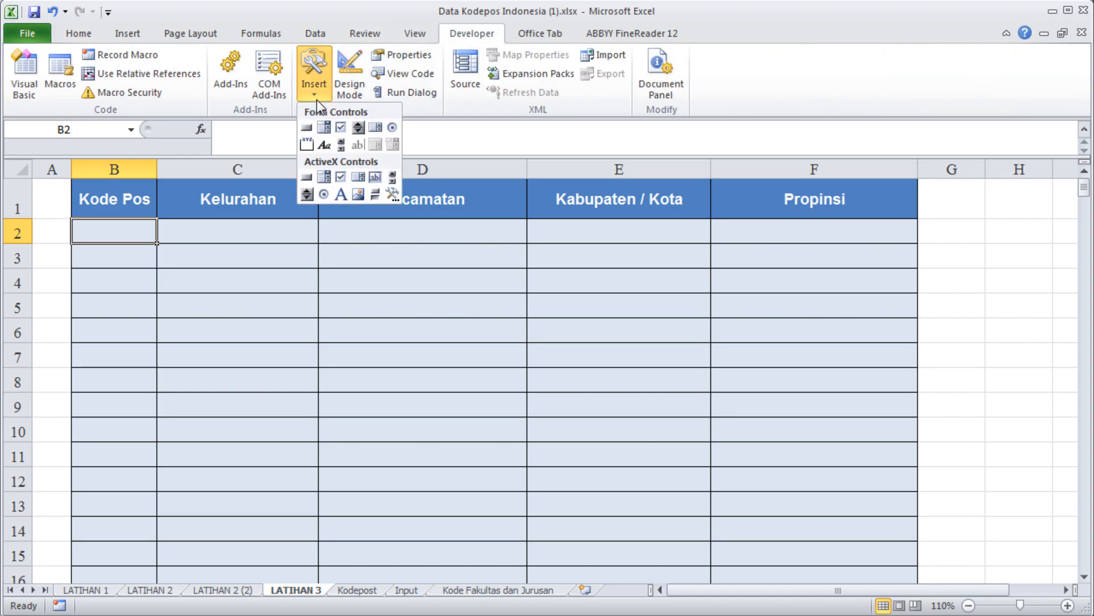
left_click(341, 145)
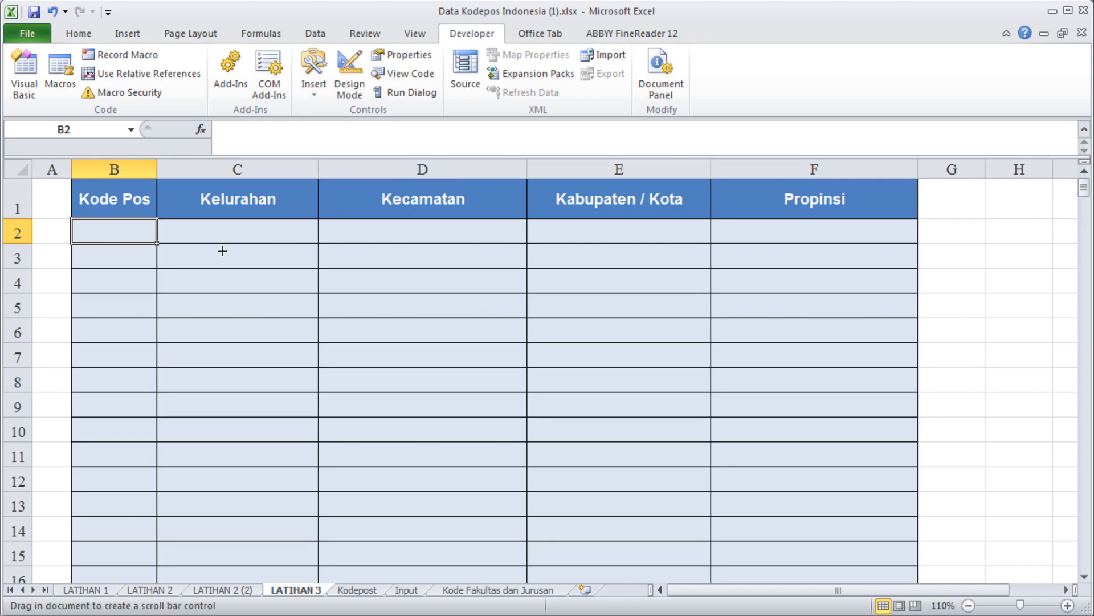
left_click_drag(37, 222, 67, 562)
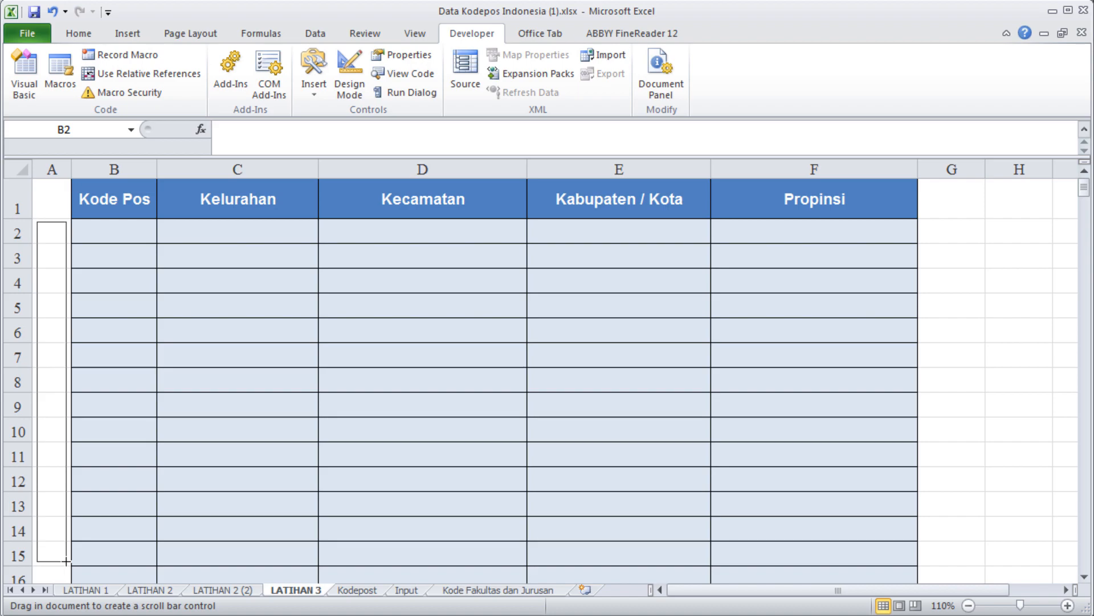
left_click_drag(66, 562, 67, 561)
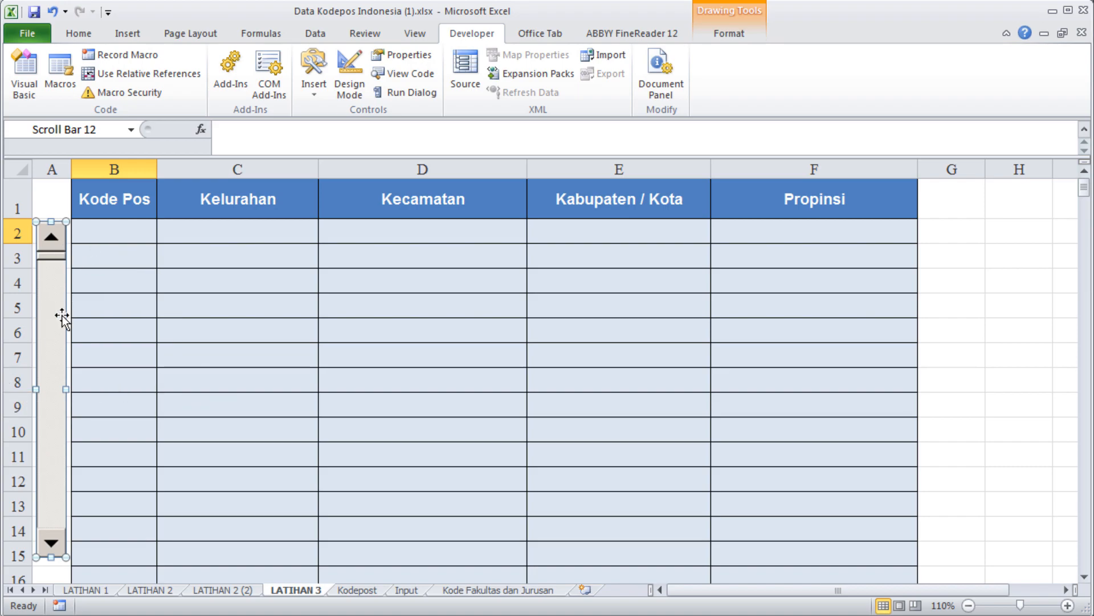
Step: Format the scroll bar control with a maximum value of 1000 and a cell link to $A$1
right_click(55, 236)
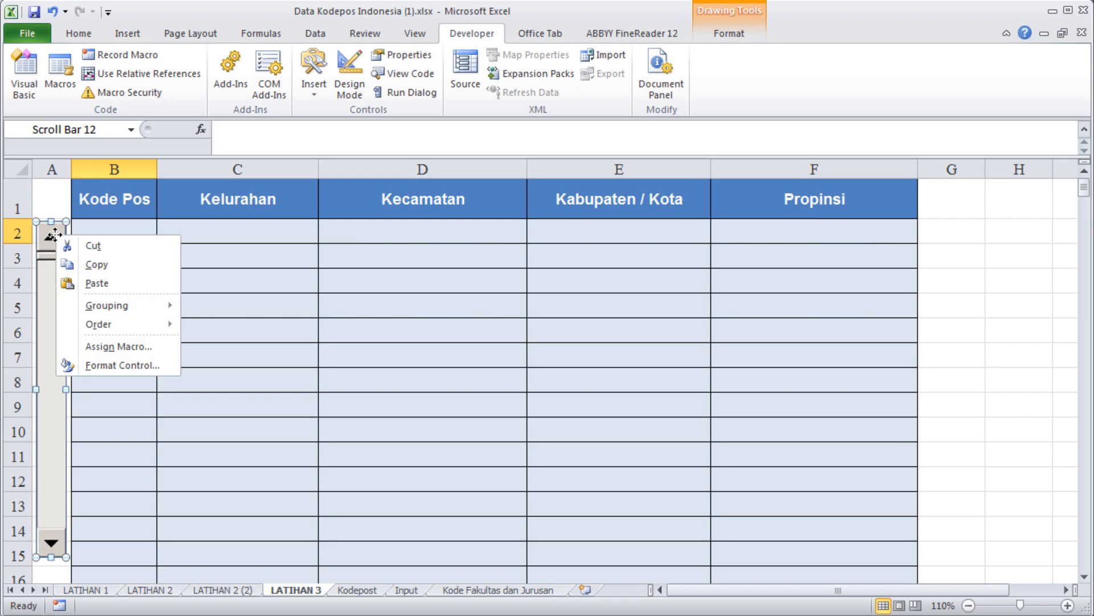
left_click(145, 366)
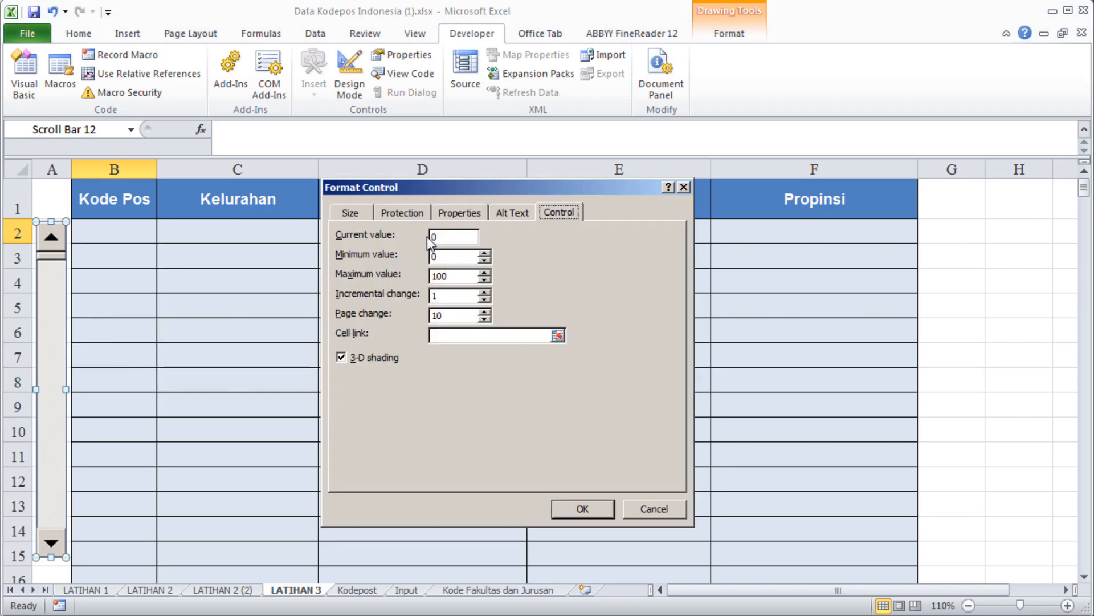
left_click(463, 236)
left_click(472, 276)
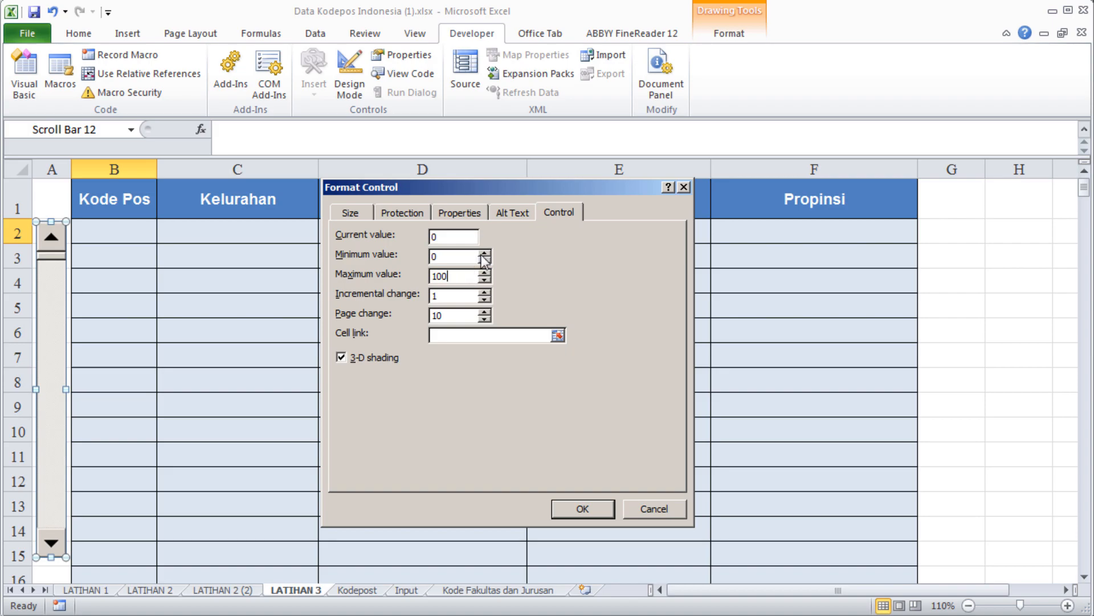
left_click(459, 295)
left_click(558, 337)
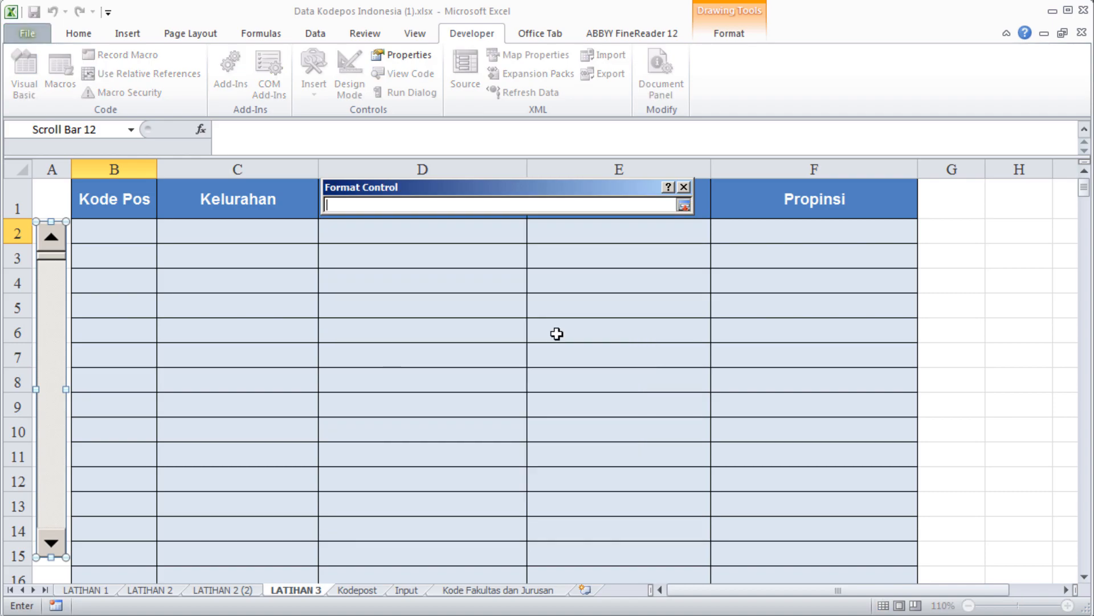
left_click(52, 204)
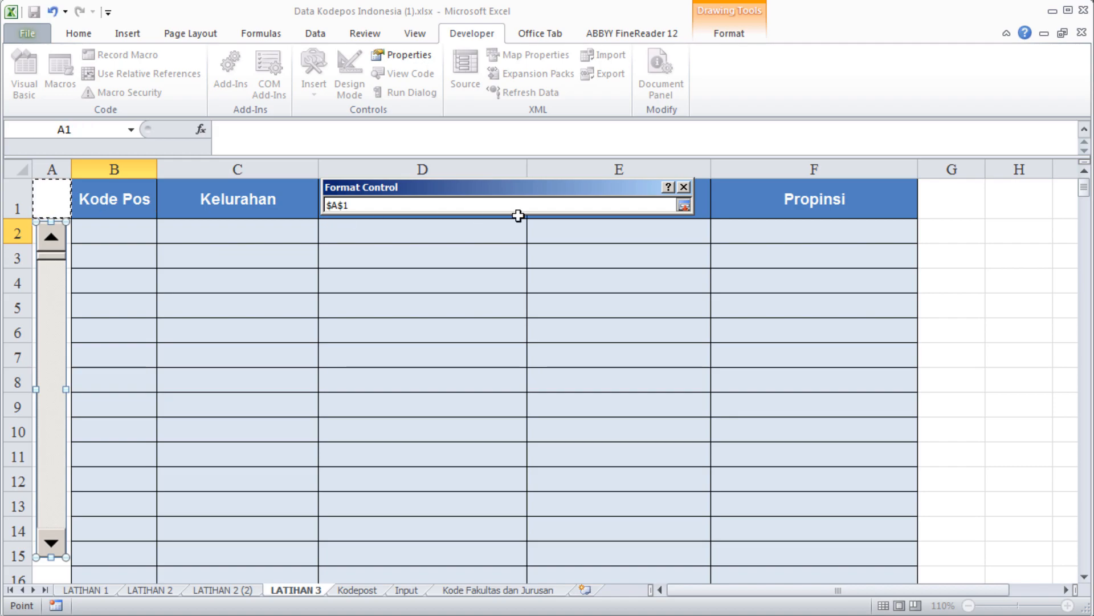
left_click(683, 205)
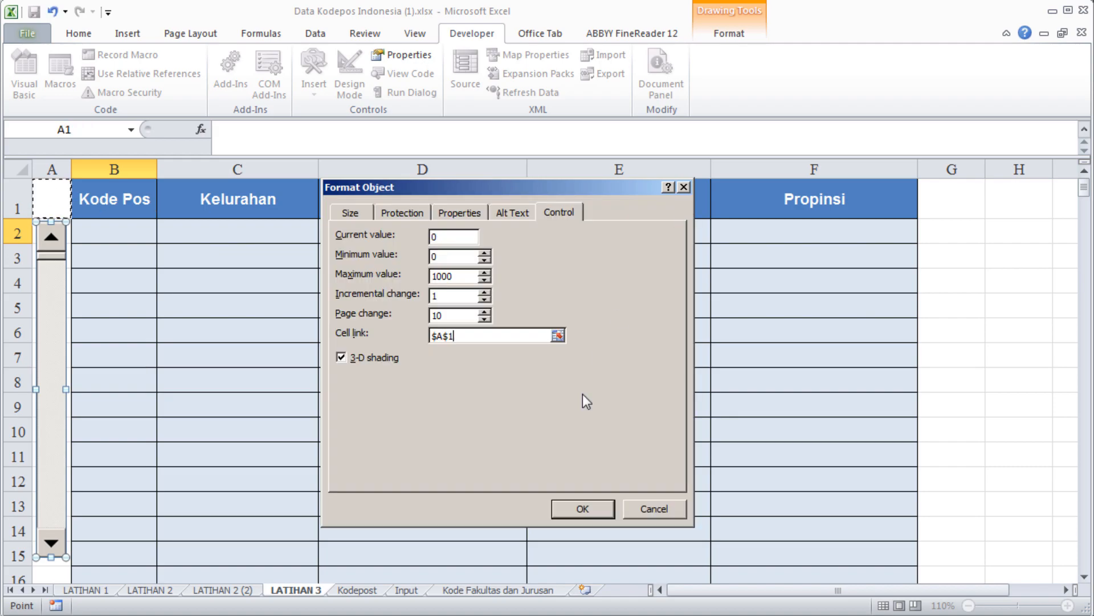
left_click(580, 512)
Step: Enter the formula =OFFSET(Kodepost!A2;'LATIHAN 3'!$A$1;0) in cell B2 of LATIHAN 3
left_click(103, 234)
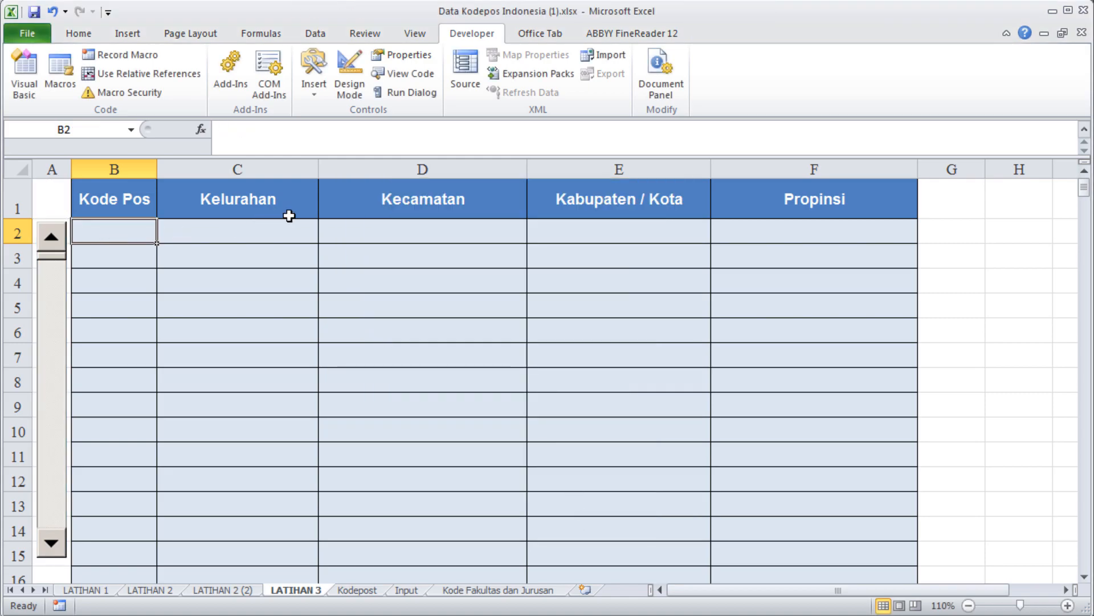
type("=")
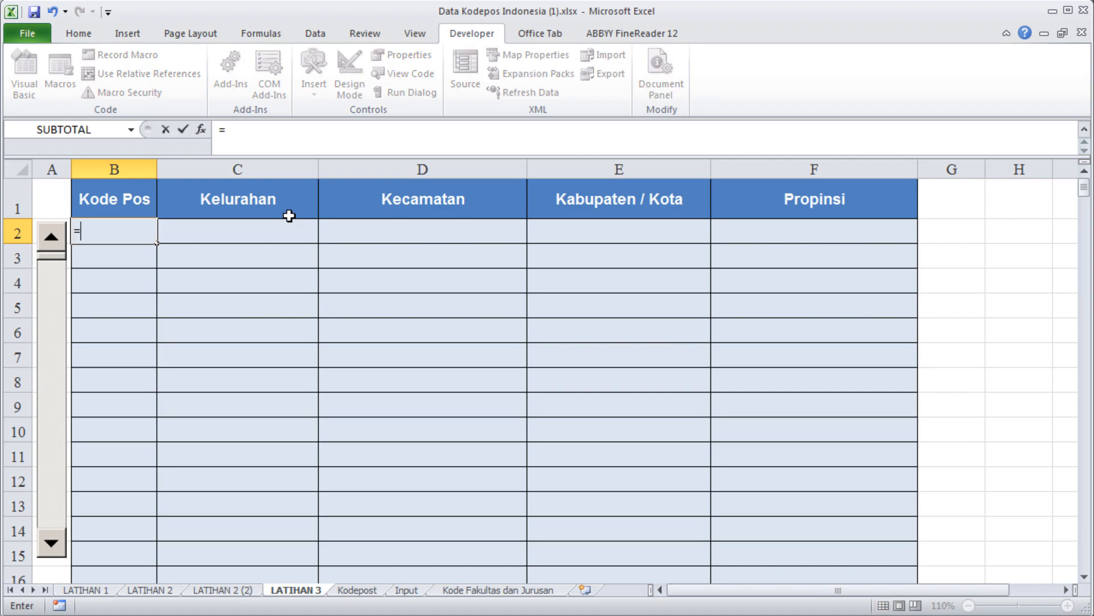
type("of")
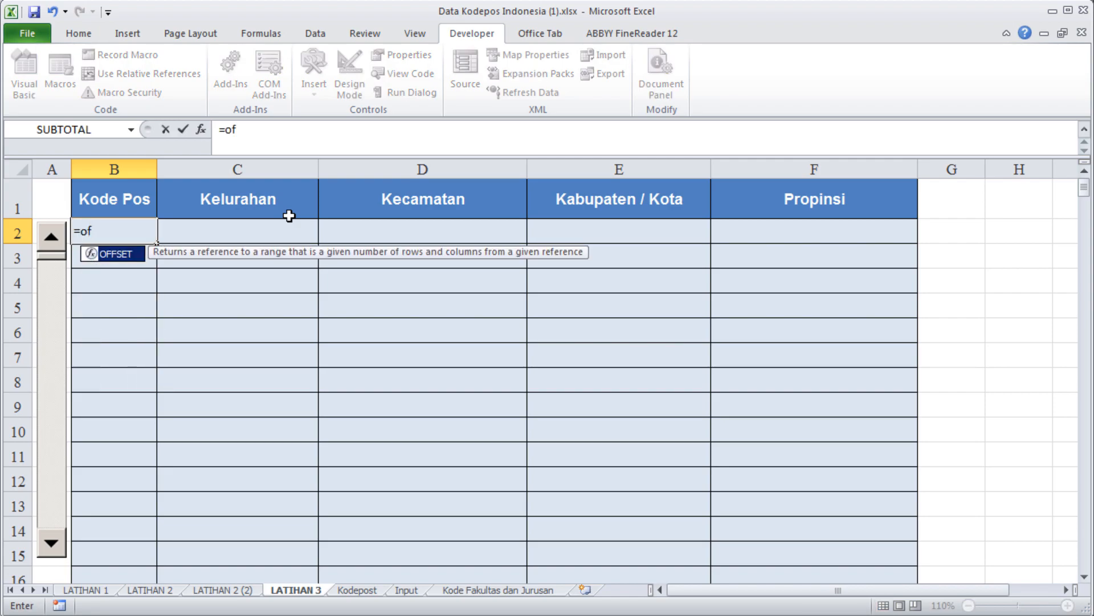
key("Tab")
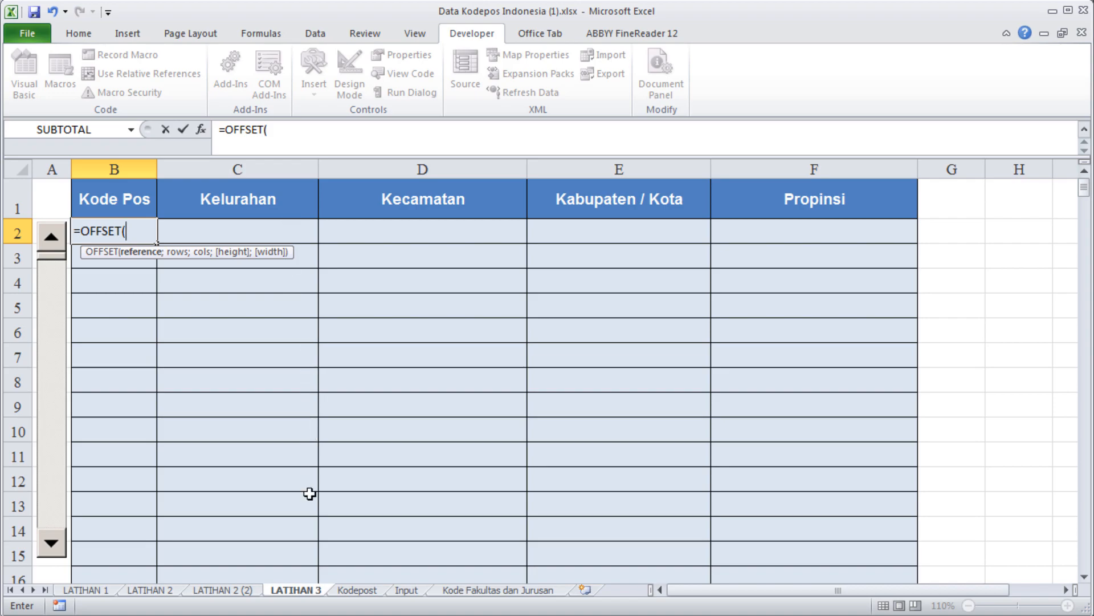
left_click(357, 590)
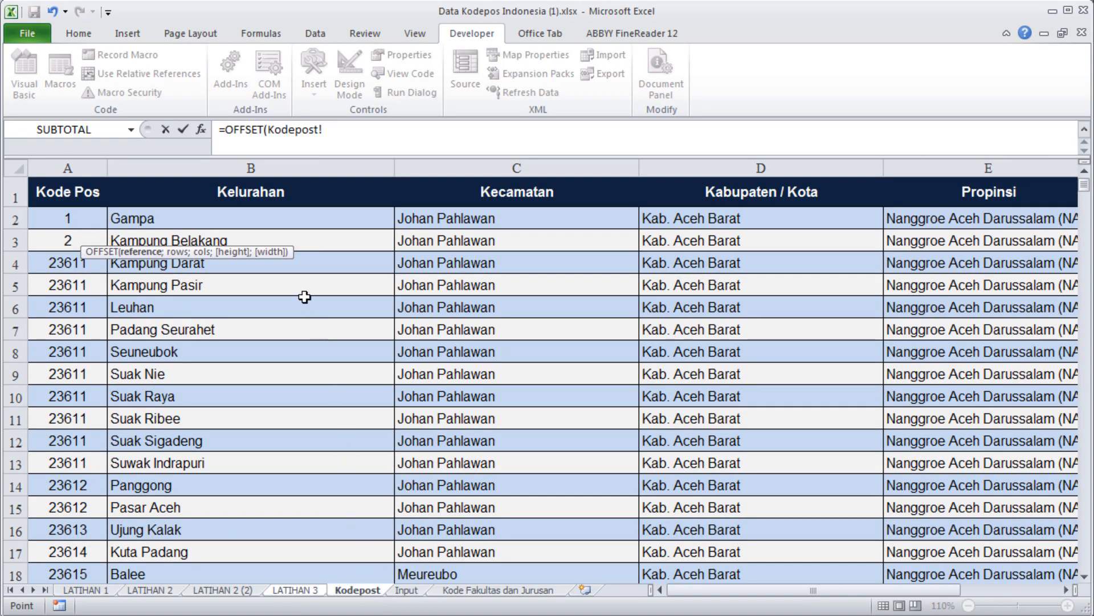
left_click(72, 216)
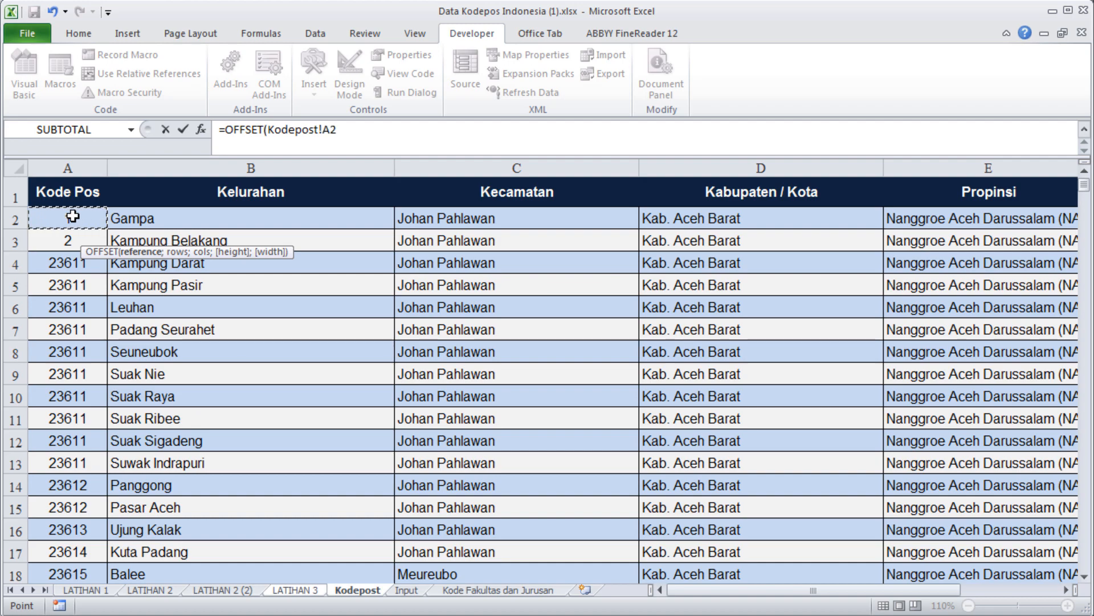
type(";")
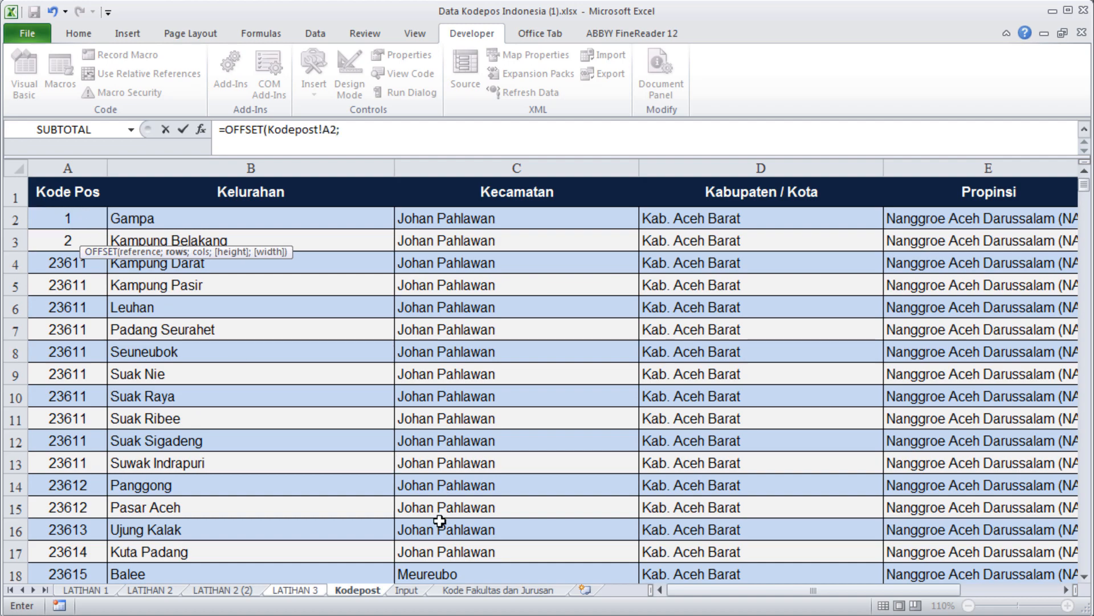
left_click(315, 593)
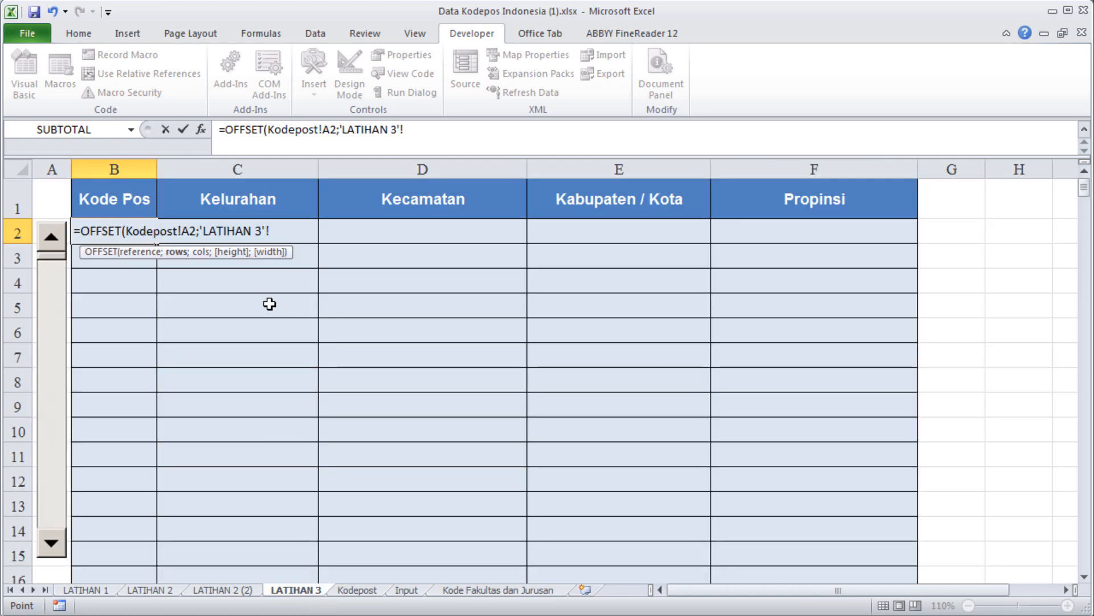
left_click(48, 202)
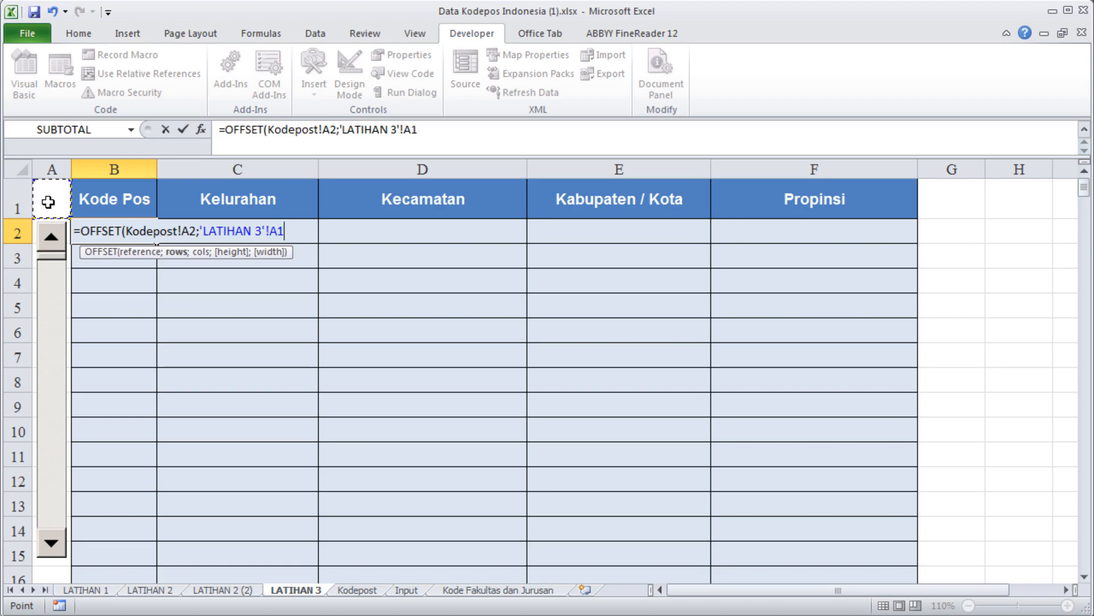
key("F4")
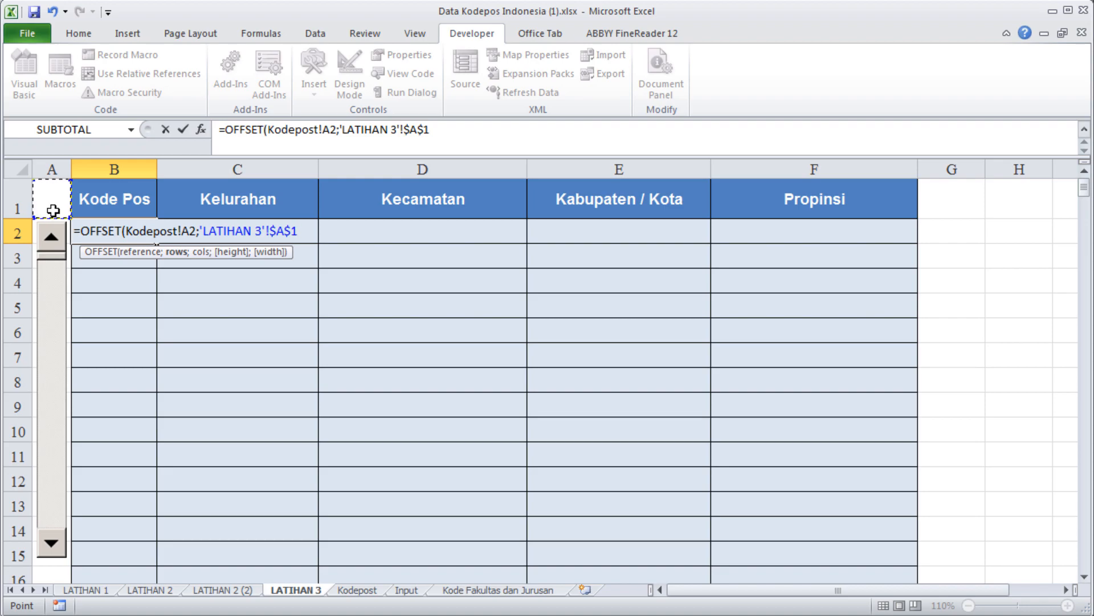
type(";0")
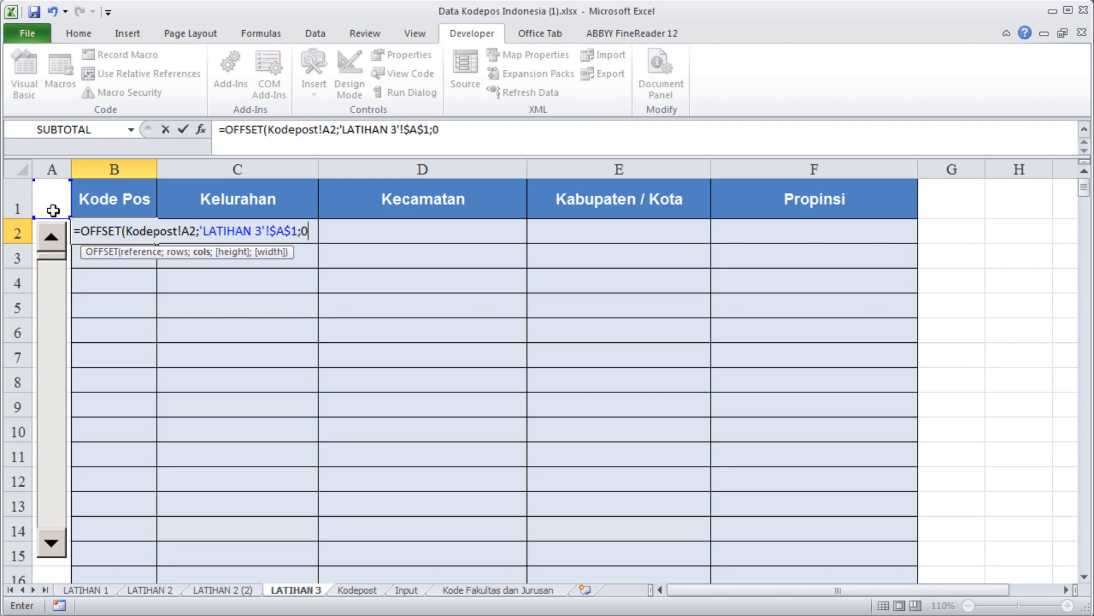
type(")")
key("Return")
Step: Copy the OFFSET formula from B2 across the whole table range B2:F373
key("Up")
key("ctrl+c")
key("ctrl+shift+Down")
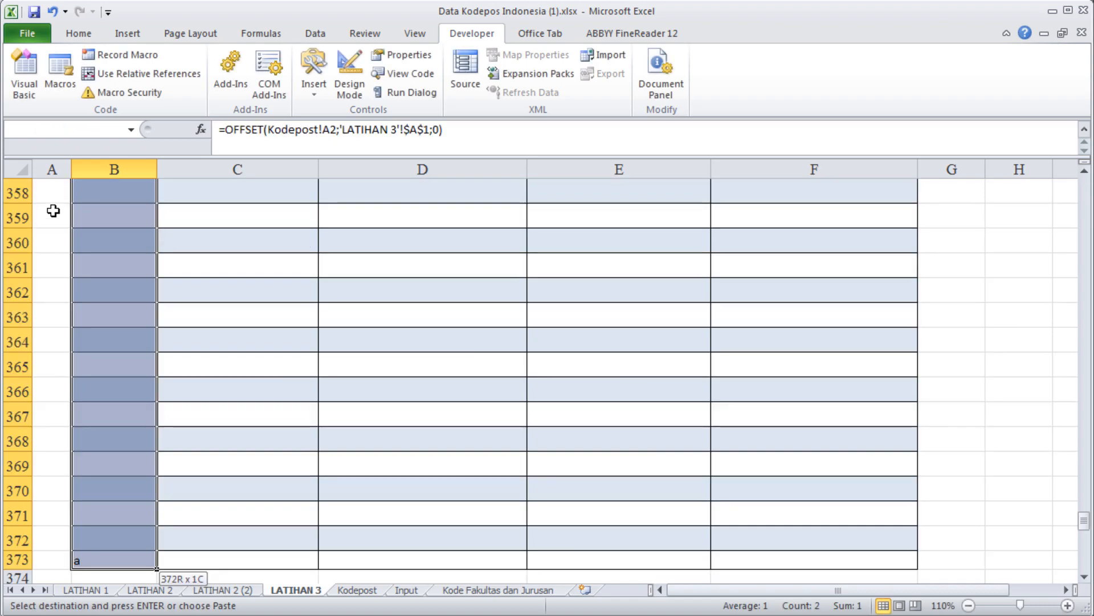
key("shift+Right")
key("shift+Right")
key("shift+Right")
key("shift+Right")
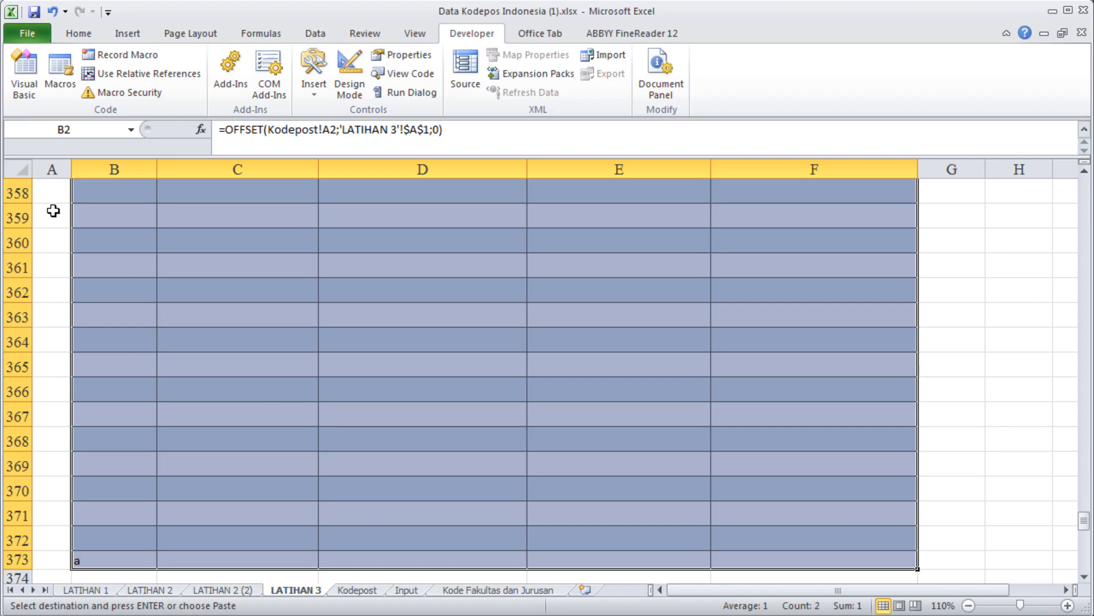
key("Return")
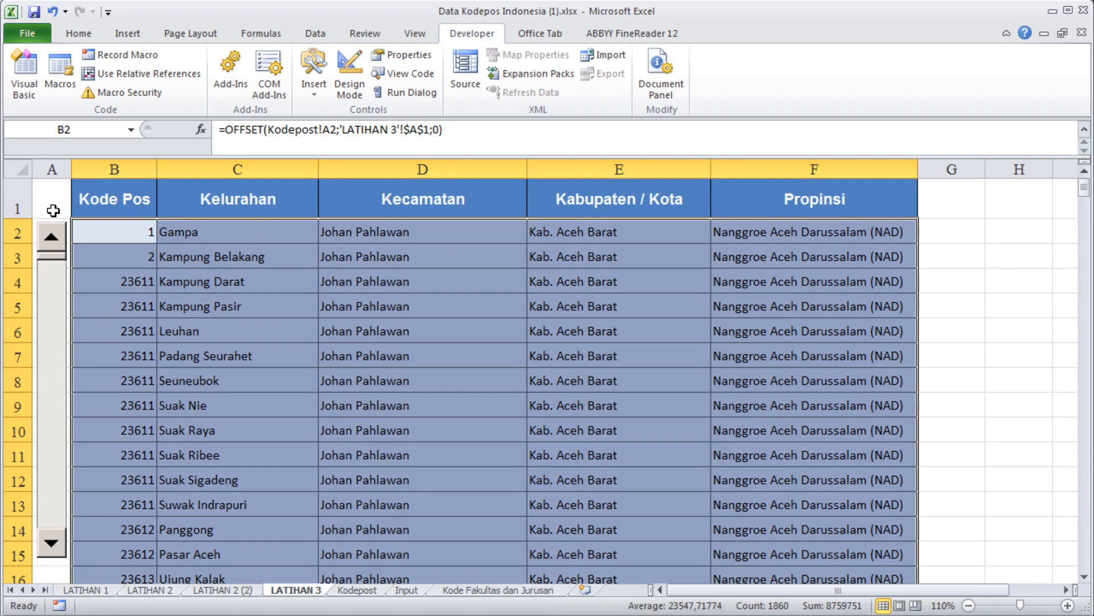
key("Up")
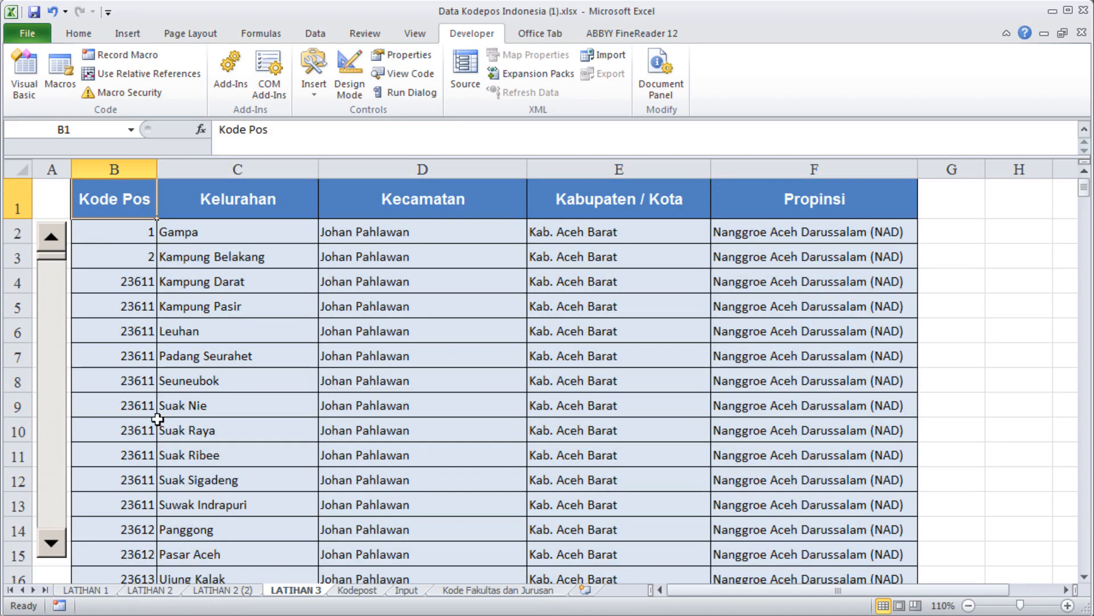
Step: Test the scroll bar by browsing down through the postal code records and returning to the first record
left_click(51, 545)
left_click_drag(50, 549, 51, 552)
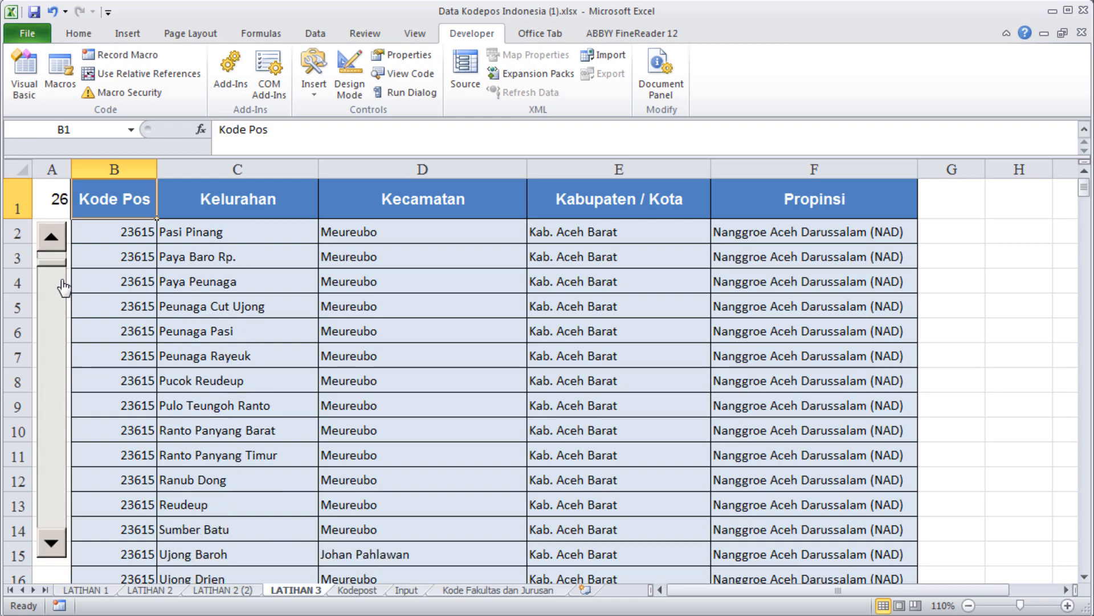
left_click_drag(61, 265, 73, 370)
left_click(62, 323)
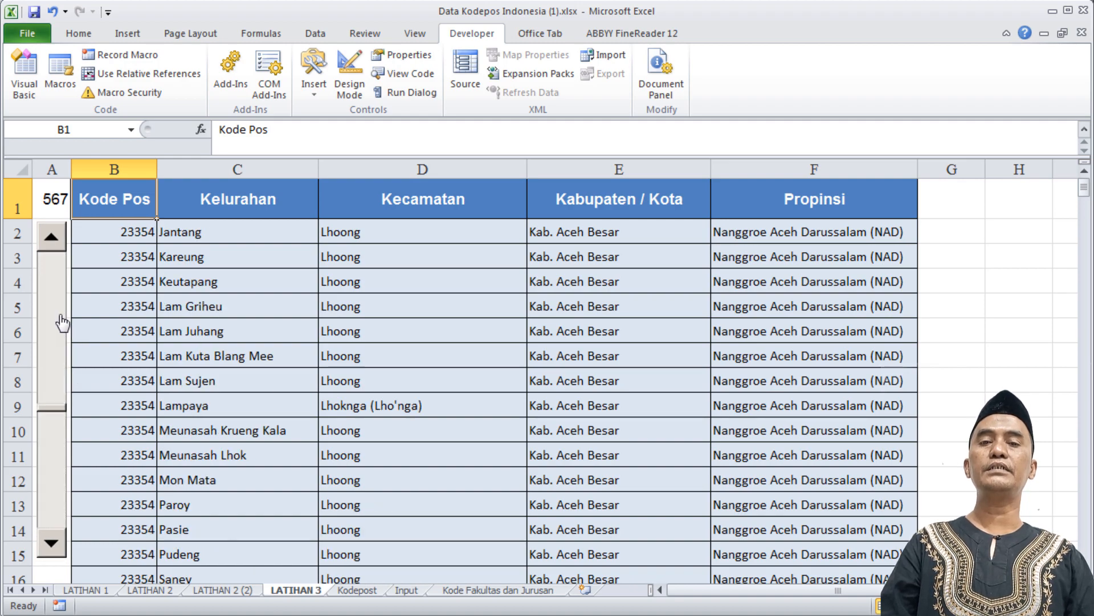
left_click(60, 335)
left_click(60, 335)
left_click_drag(57, 402, 53, 246)
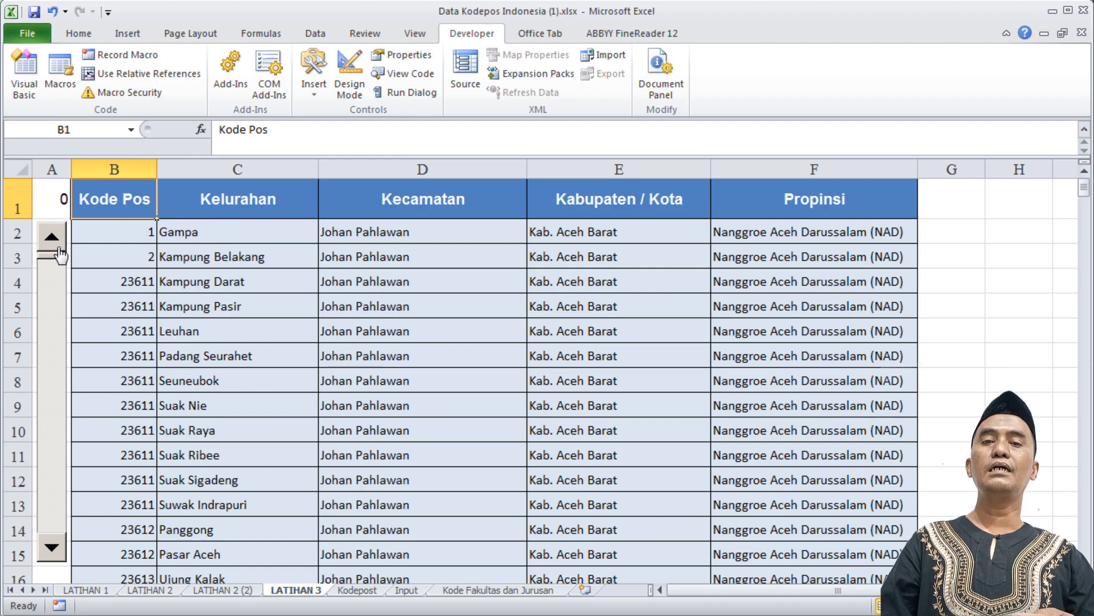